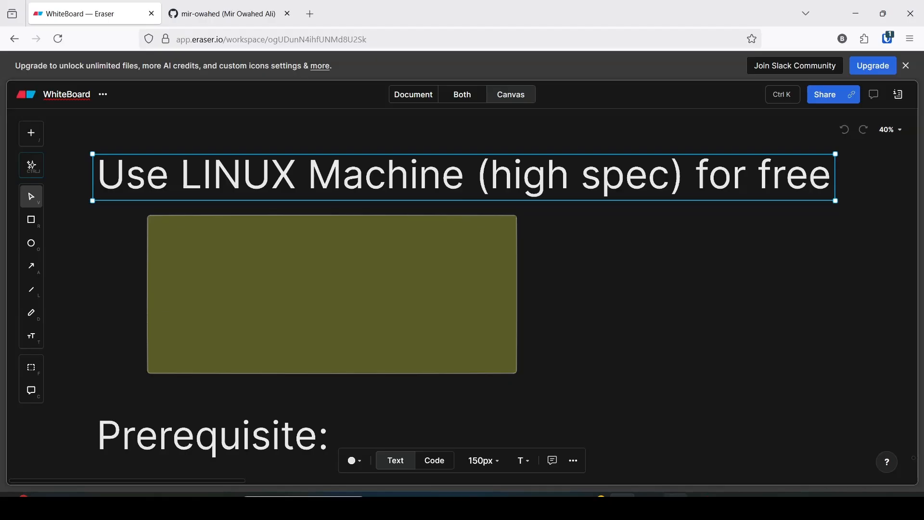
# - View GitHub's Codespaces feature page in the private browsing window, and return to the Eraser whiteboard window
pyautogui.click(675, 504)
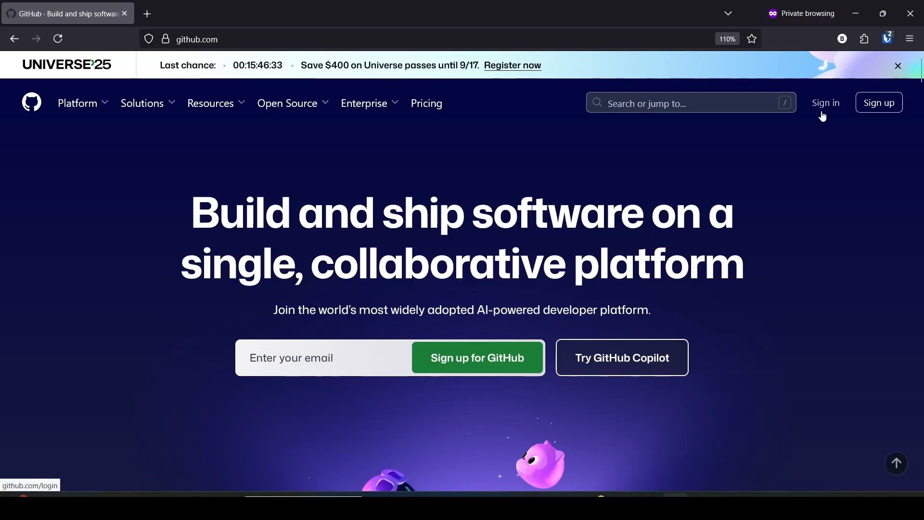
pyautogui.moveTo(83, 105)
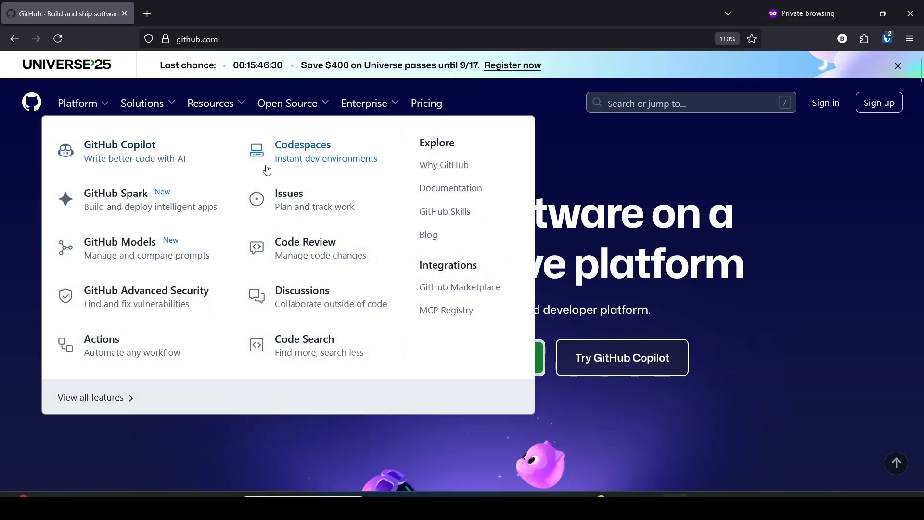
pyautogui.click(305, 154)
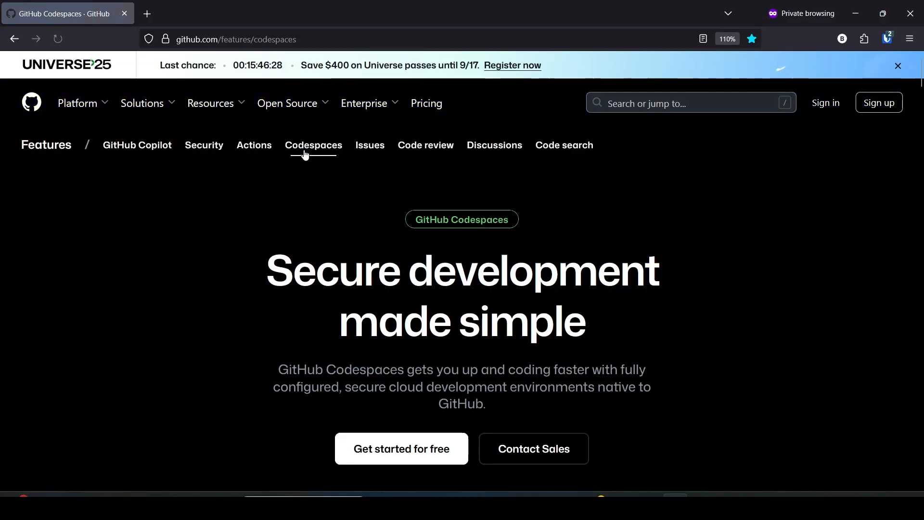
pyautogui.scroll(-2, 302, 162)
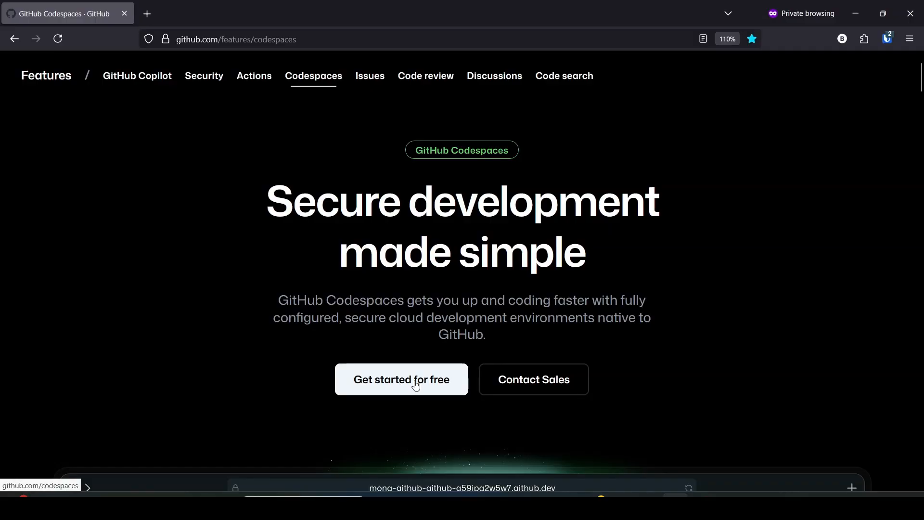
pyautogui.scroll(2, 442, 380)
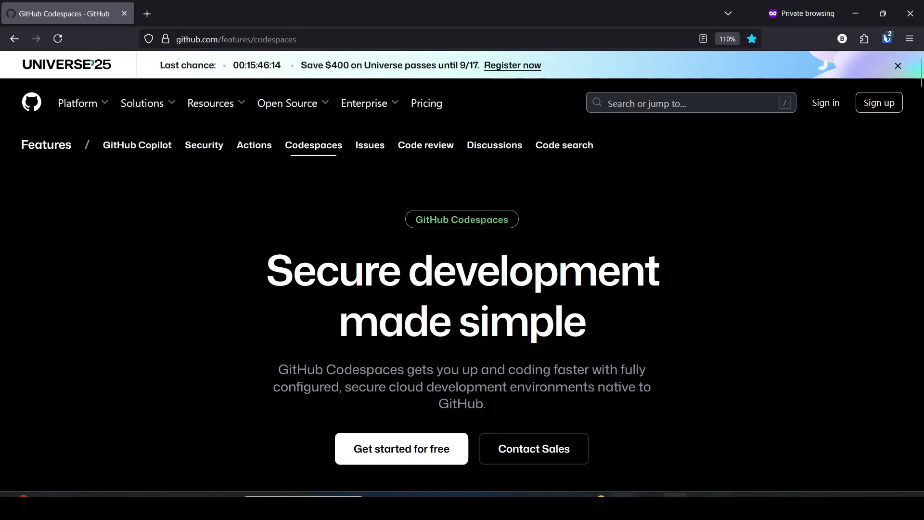
pyautogui.click(856, 13)
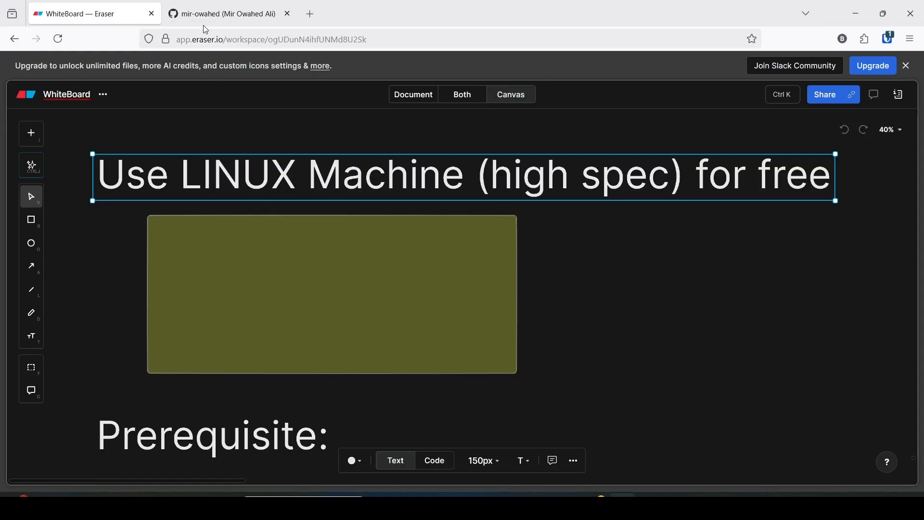
# - Start a new GitHub repository from the profile's repository list and name it linux-lab
pyautogui.click(216, 14)
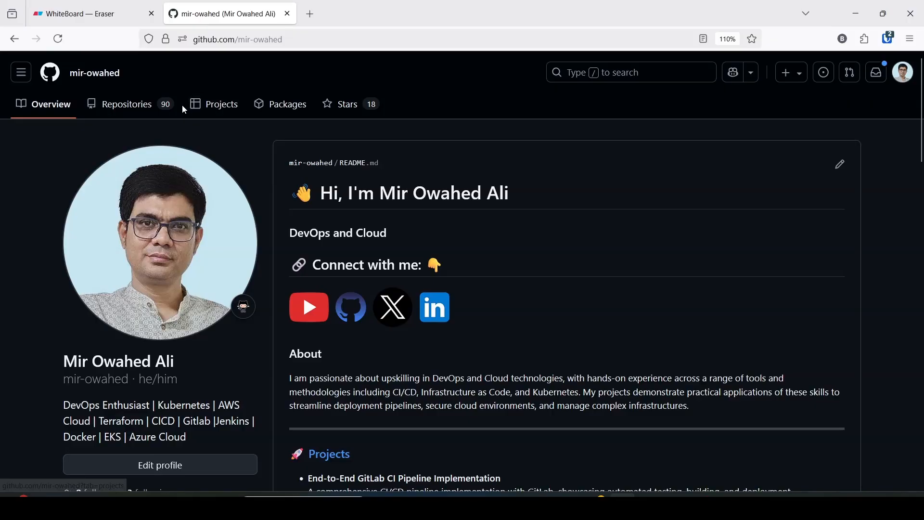
pyautogui.click(139, 109)
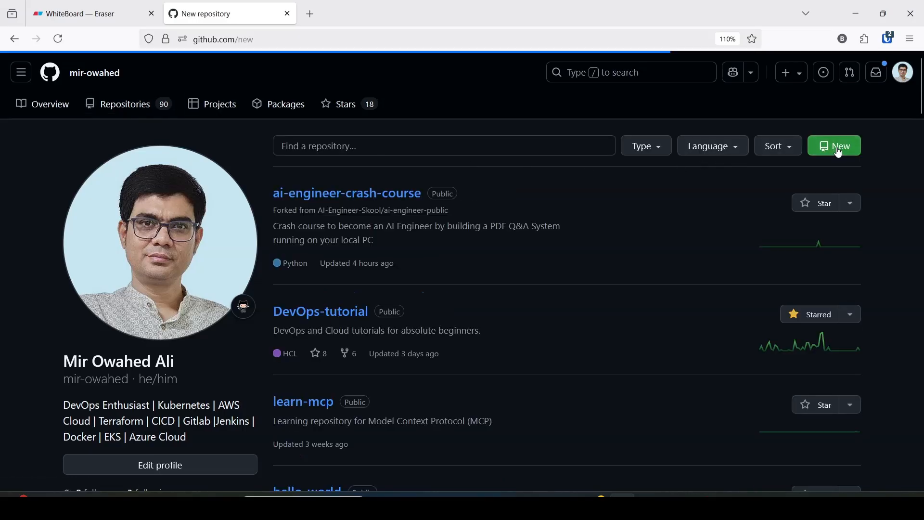
pyautogui.click(380, 232)
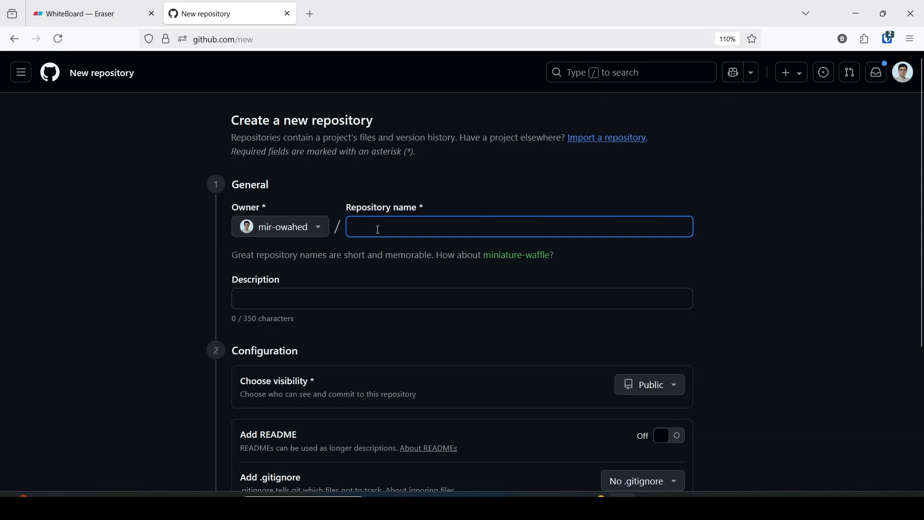
pyautogui.write('linux')
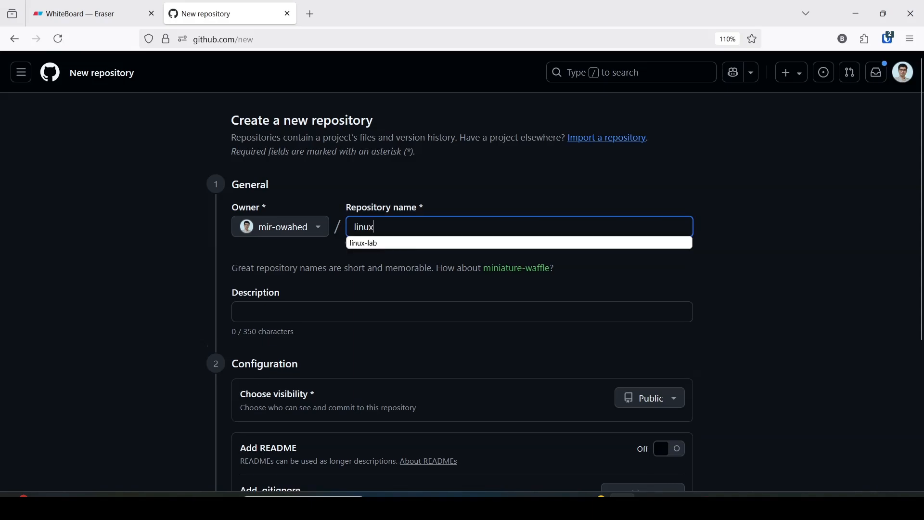
pyautogui.write('-lab')
pyautogui.click(375, 245)
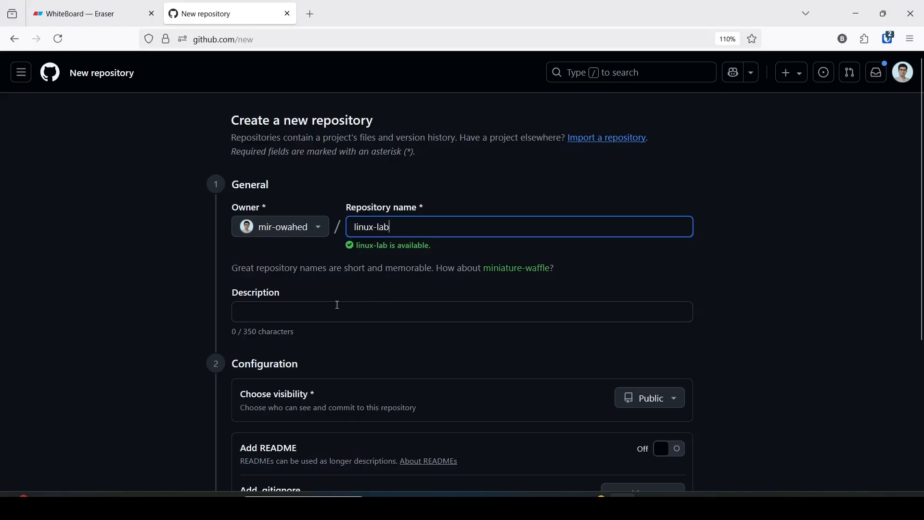
pyautogui.click(291, 316)
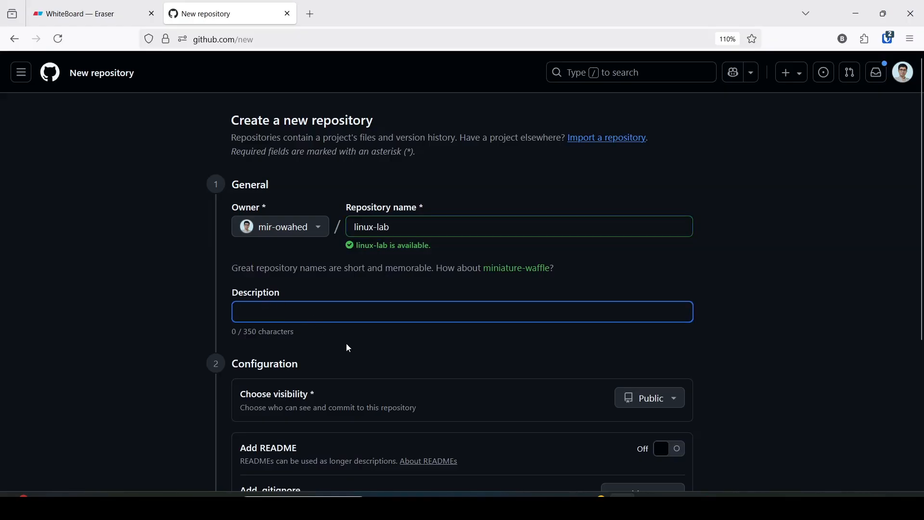
# - Set the new repository's visibility to Private
pyautogui.scroll(-3, 367, 336)
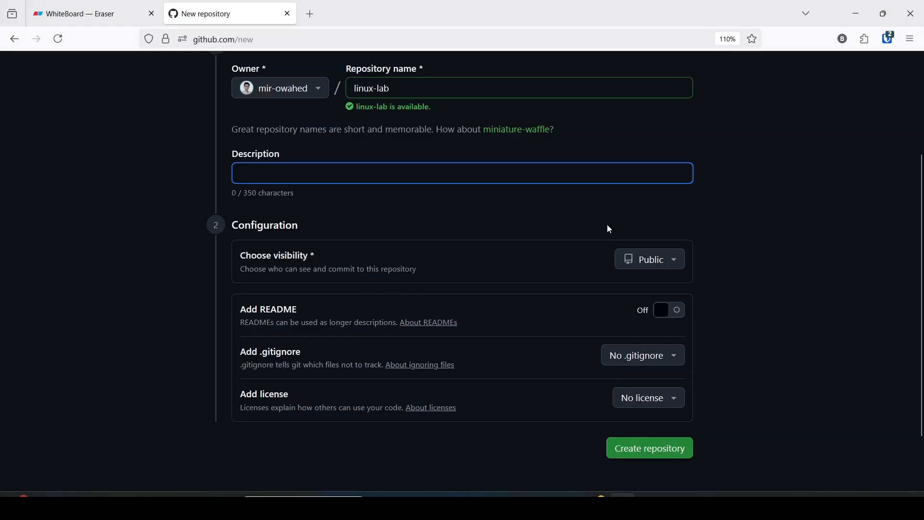
pyautogui.scroll(3, 608, 226)
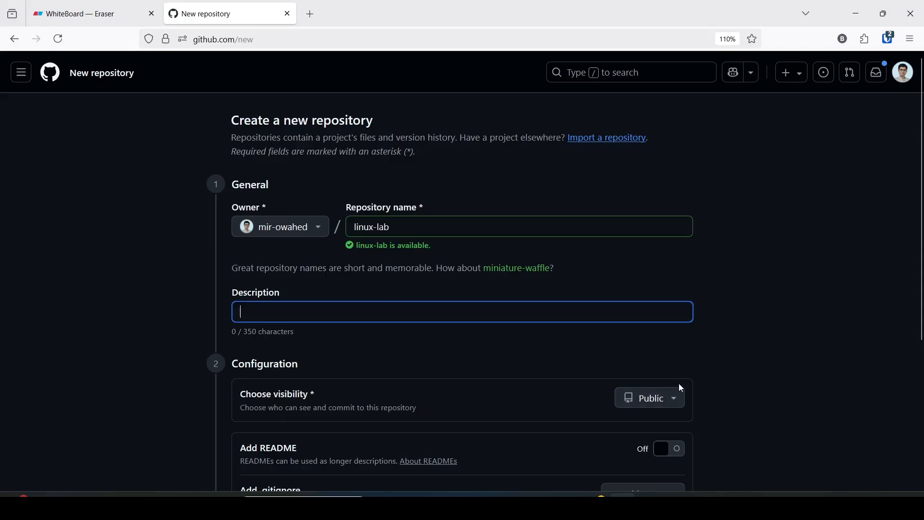
pyautogui.scroll(-2, 686, 376)
pyautogui.click(670, 330)
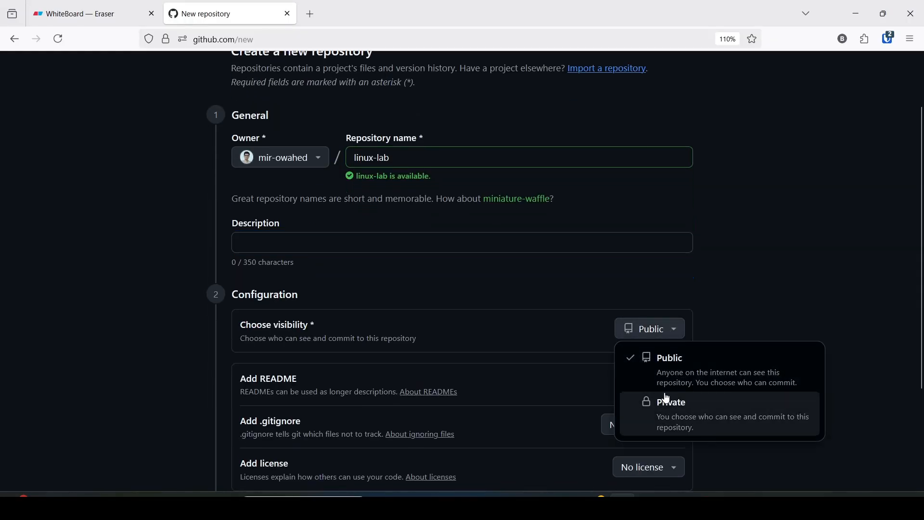
pyautogui.click(691, 411)
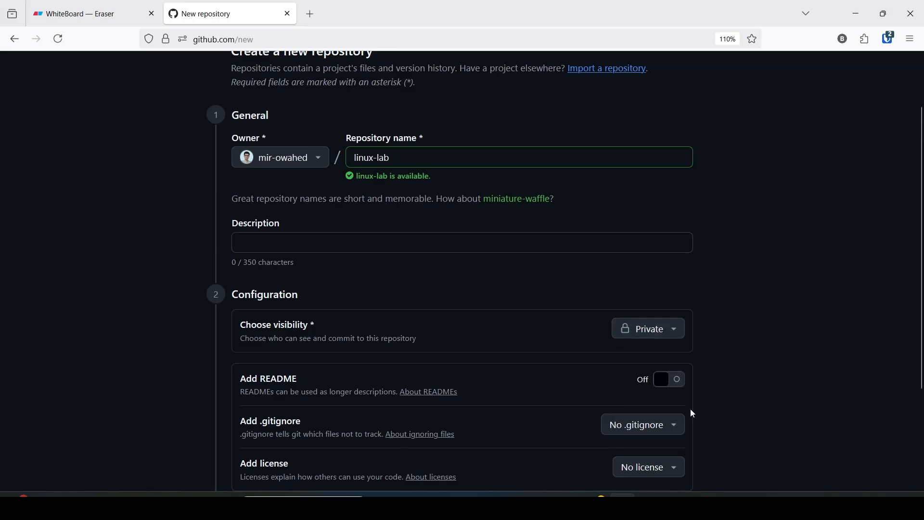
# - Include a README and create the linux-lab repository
pyautogui.scroll(-3, 625, 284)
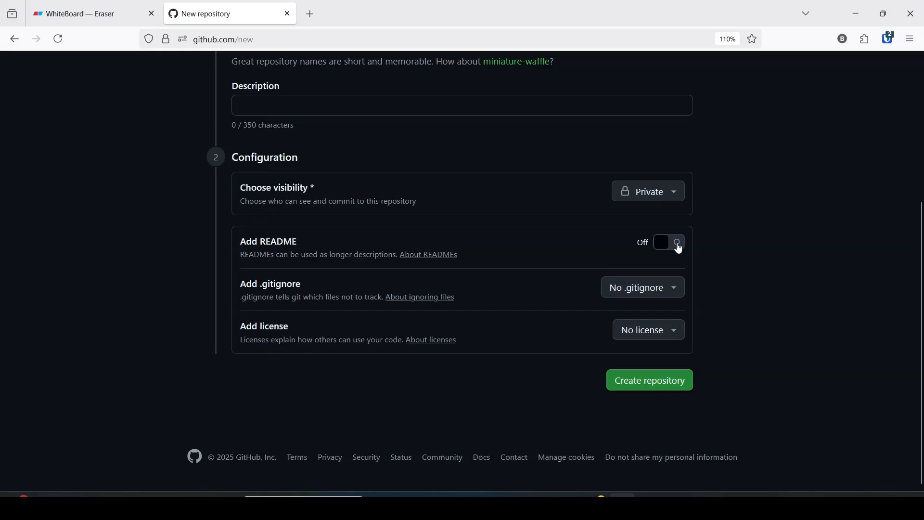
pyautogui.click(674, 245)
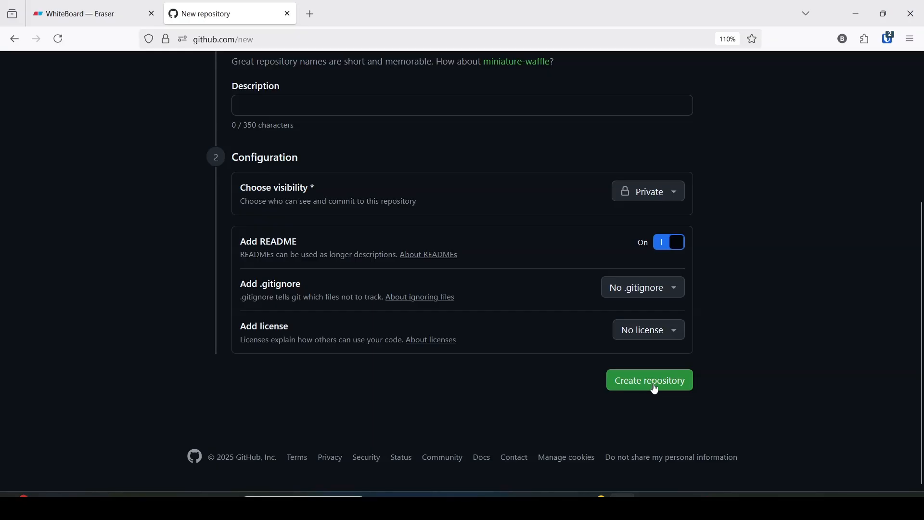
pyautogui.scroll(5, 580, 296)
pyautogui.scroll(-5, 487, 301)
pyautogui.click(642, 385)
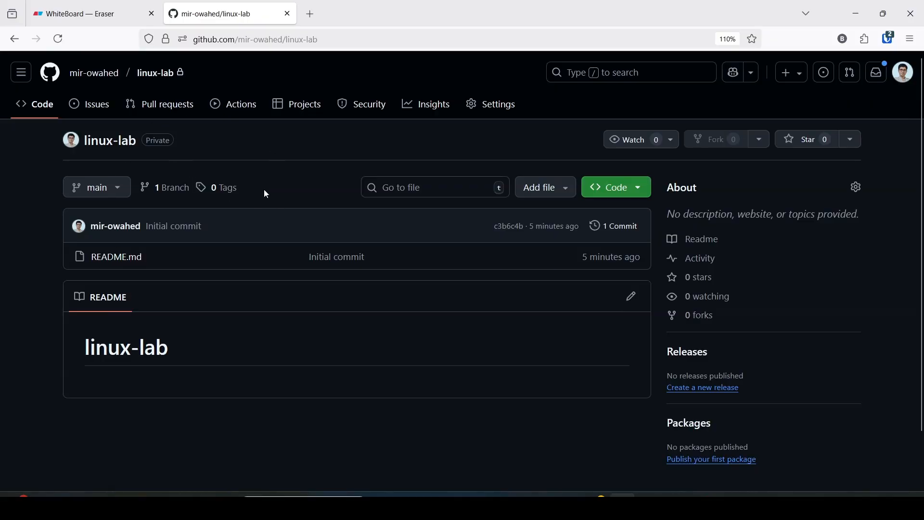
# - Set up a new codespace with options for the linux-lab repository, choosing the 4-core machine type with 16GB RAM and 32GB storage
pyautogui.click(638, 196)
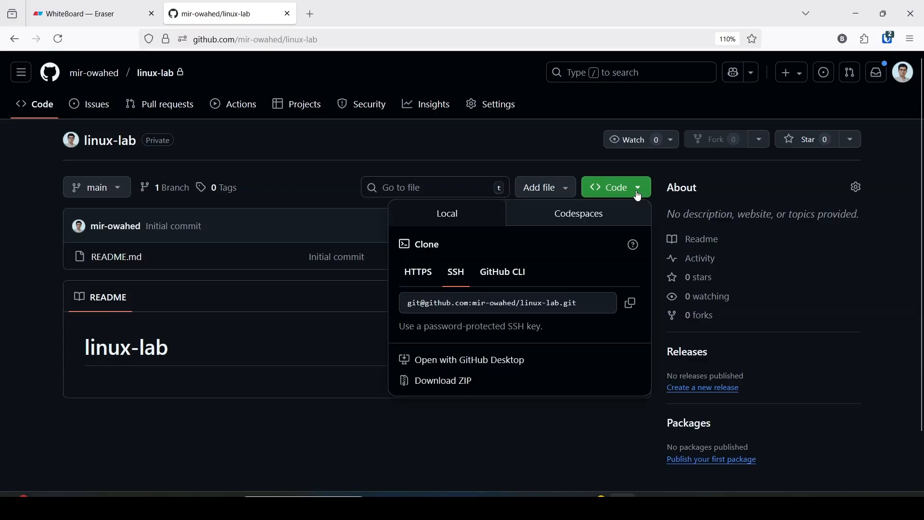
pyautogui.click(579, 223)
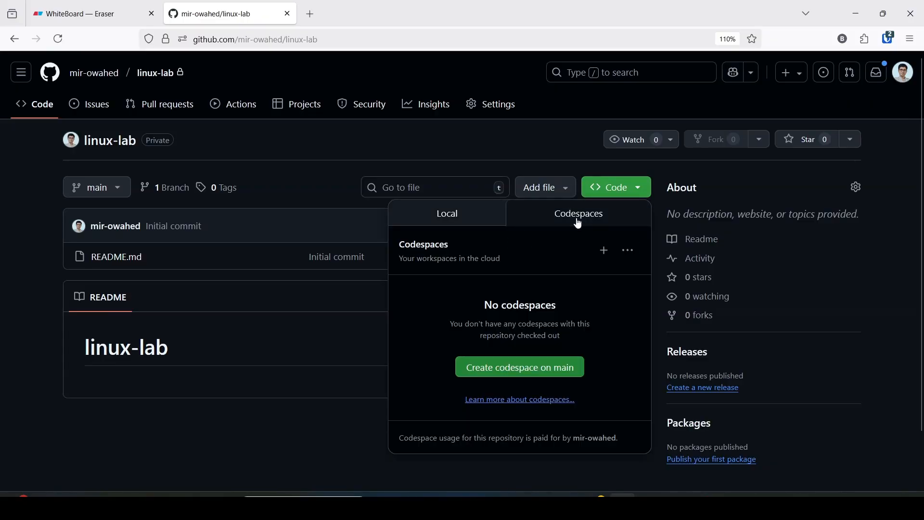
pyautogui.click(630, 250)
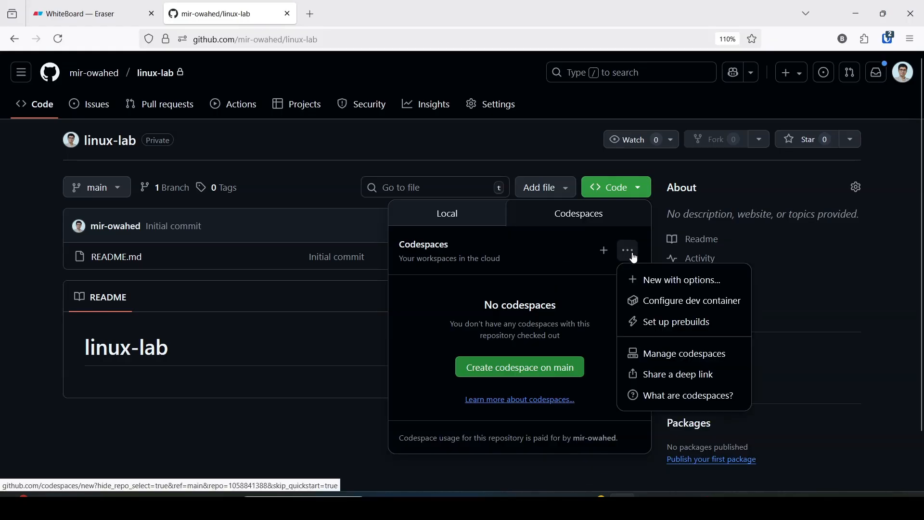
pyautogui.click(673, 284)
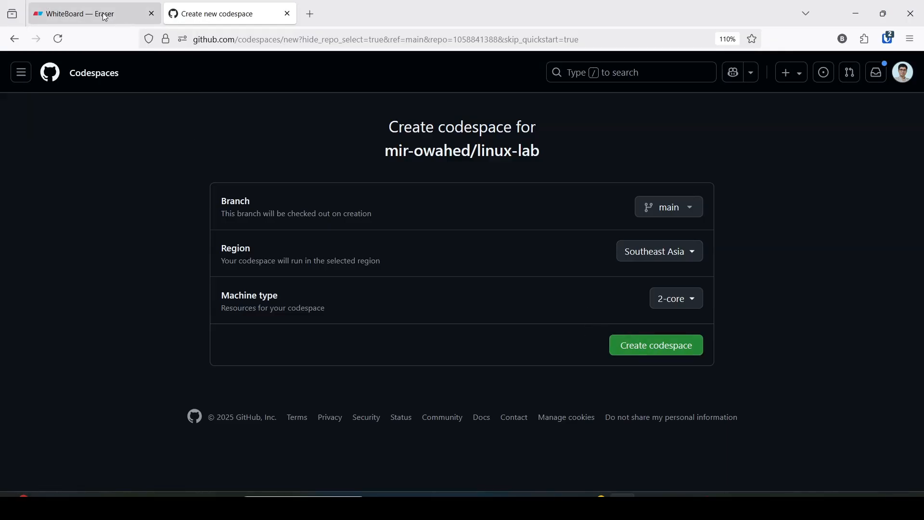
pyautogui.click(691, 305)
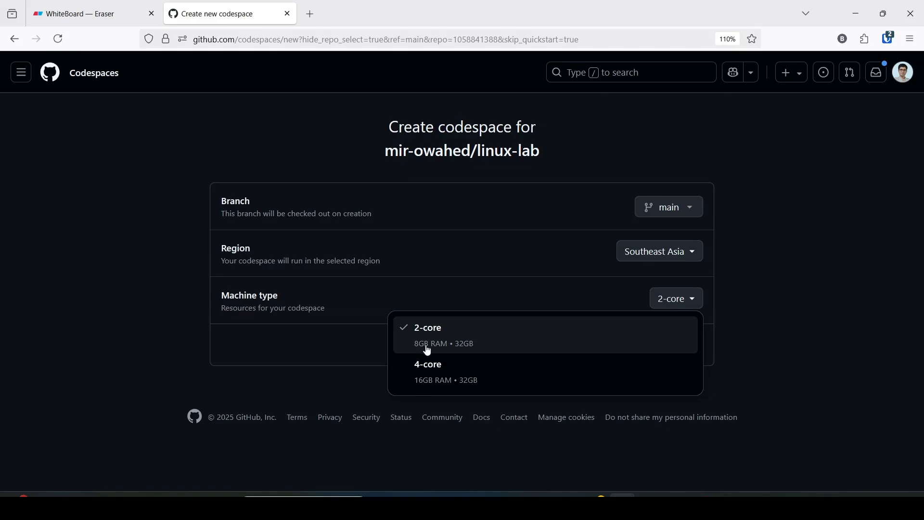
pyautogui.click(448, 377)
# - Switch to the Eraser whiteboard and delete the olive rectangle covering the machine specs below the title
pyautogui.click(123, 15)
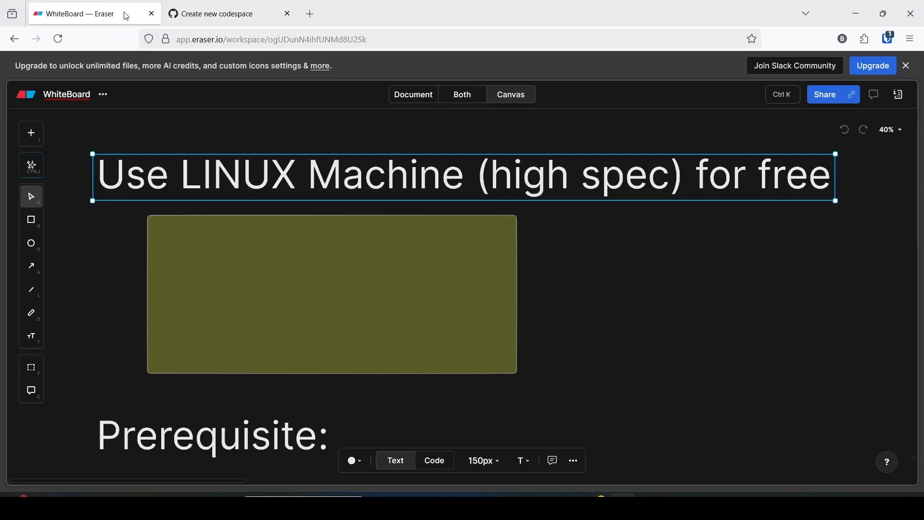
pyautogui.click(390, 314)
pyautogui.press('Delete')
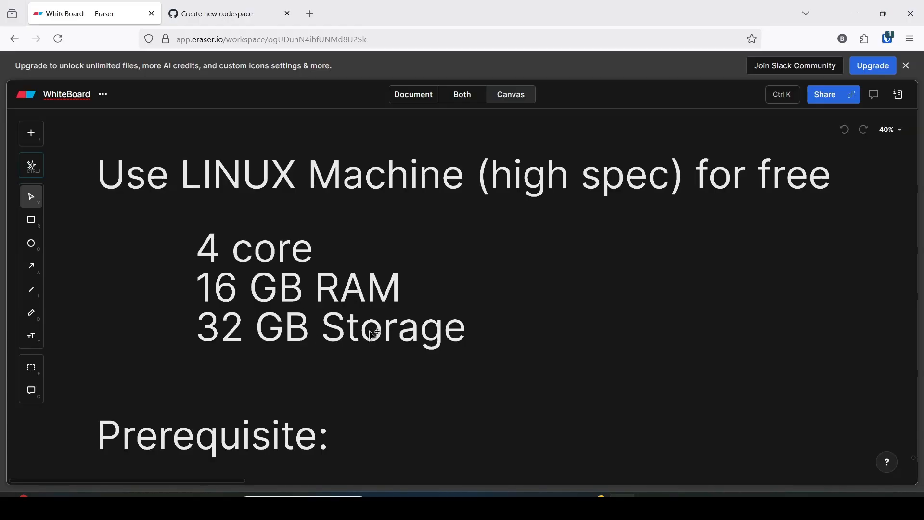
# - Return to GitHub and create the 4-core codespace for linux-lab, reloading the setup page and submitting it again
pyautogui.hotkey('ctrl', 'Tab')
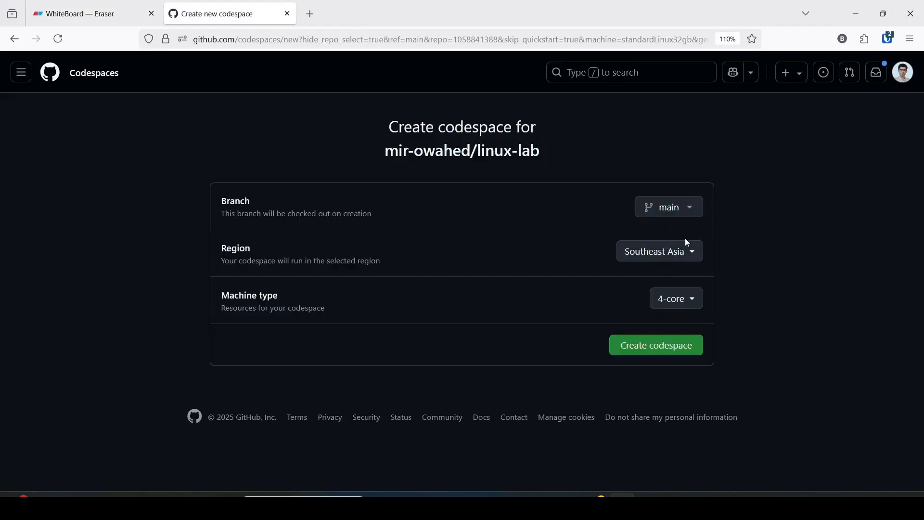
pyautogui.click(665, 355)
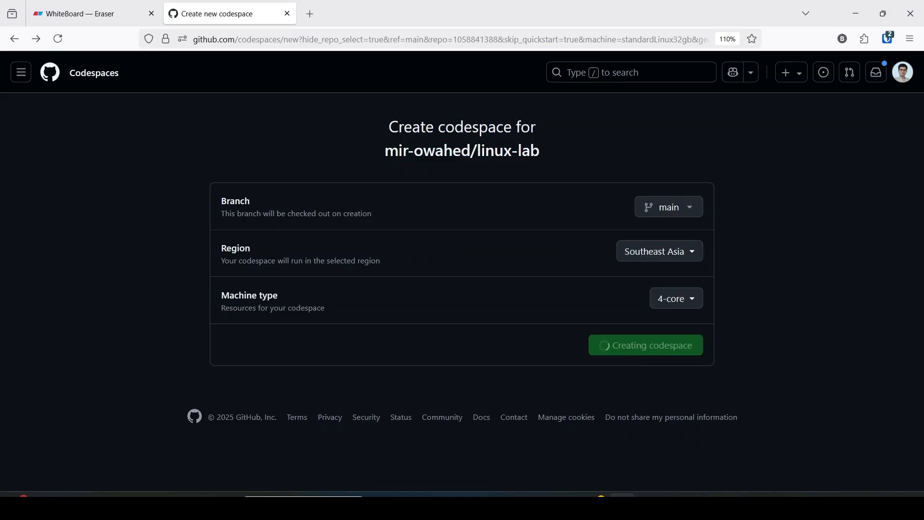
pyautogui.click(57, 38)
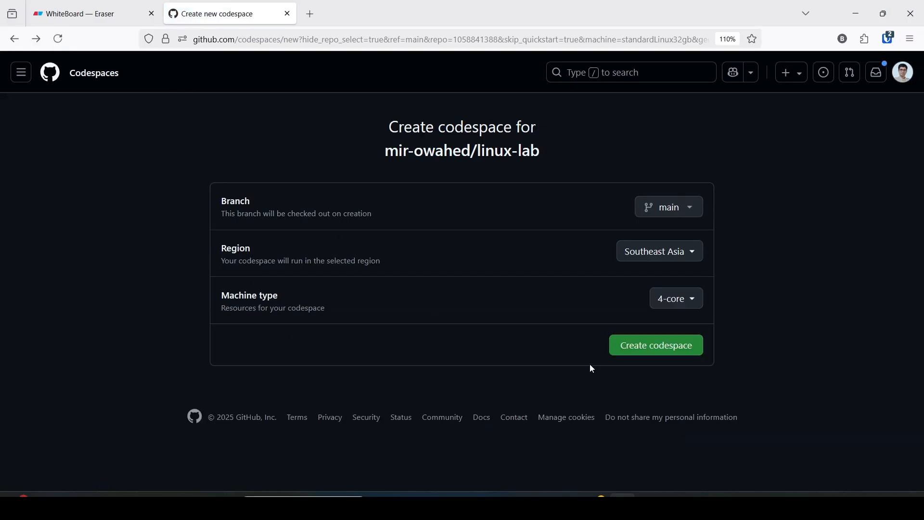
pyautogui.click(665, 353)
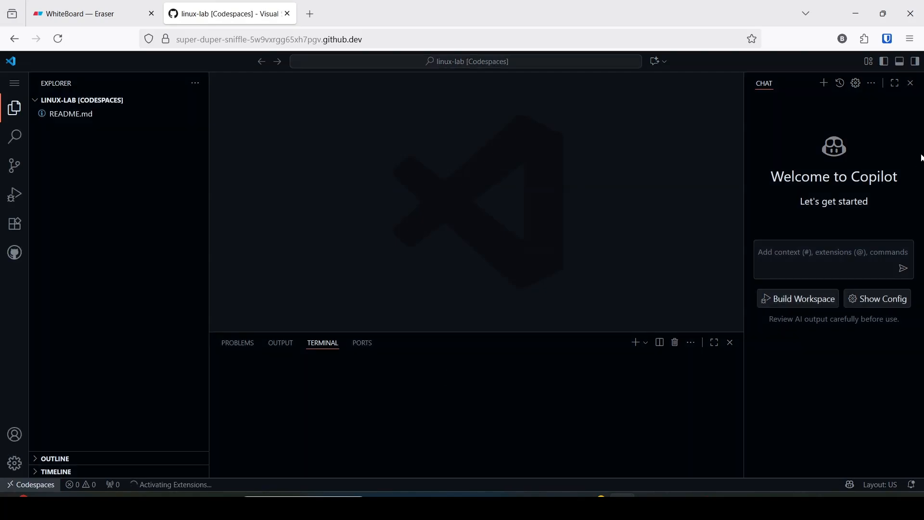
# - Make more room for the terminal by closing the Copilot chat, and list the repository files with ls
pyautogui.click(912, 83)
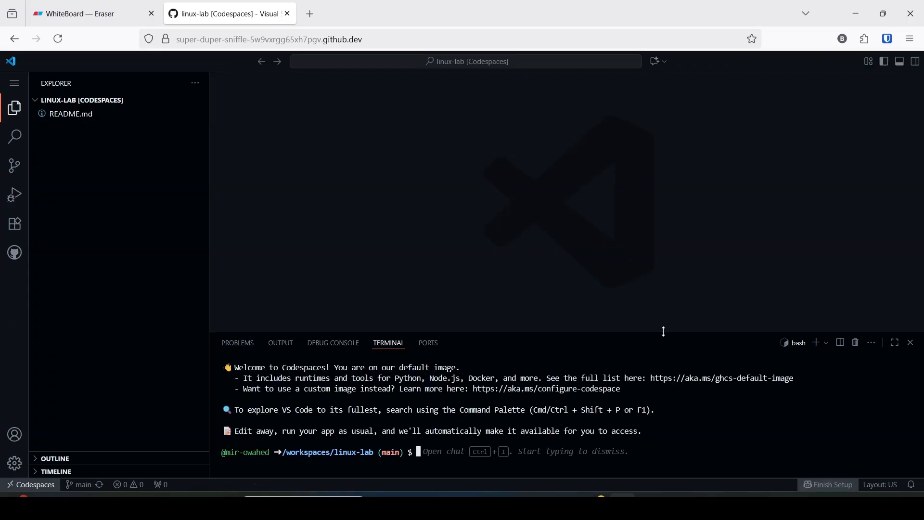
pyautogui.moveTo(663, 333); pyautogui.dragTo(670, 256)
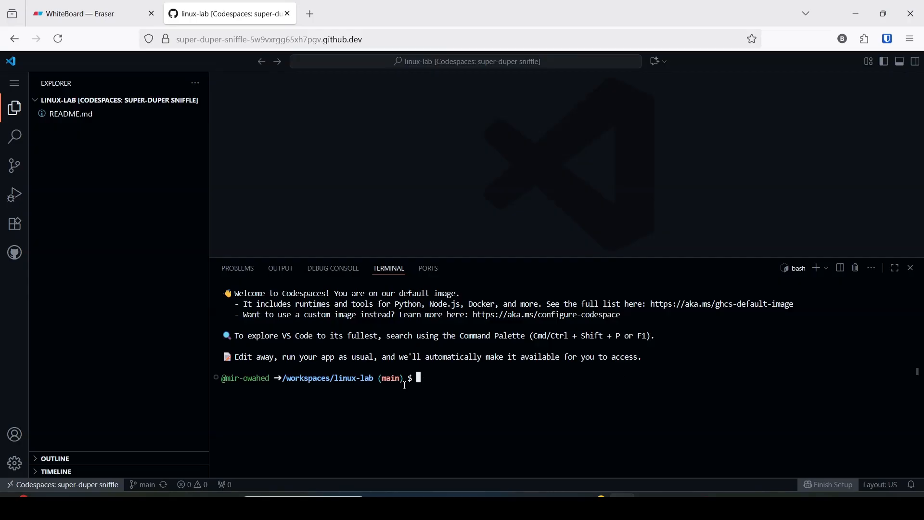
pyautogui.write('ls')
pyautogui.press('Return')
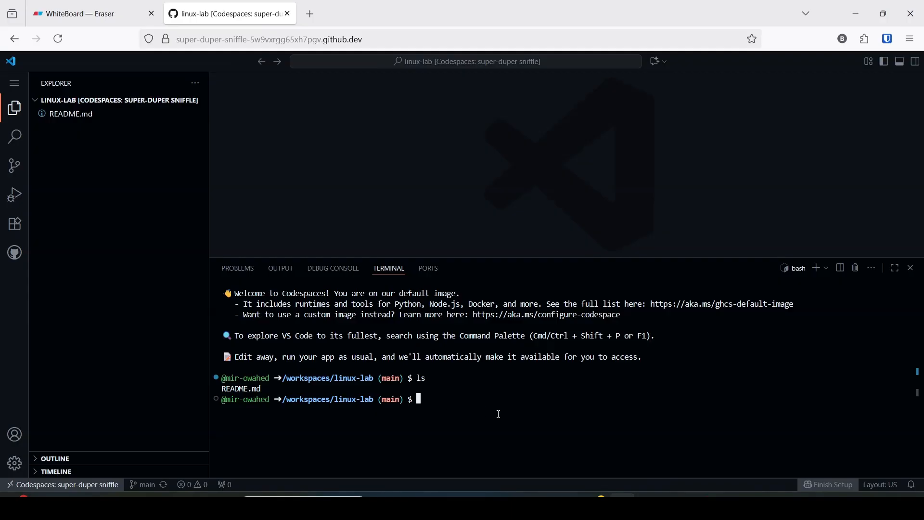
# - Check the Prerequisite section on the Eraser whiteboard, and return to the linux-lab codespace
pyautogui.click(77, 13)
pyautogui.scroll(-3, 279, 356)
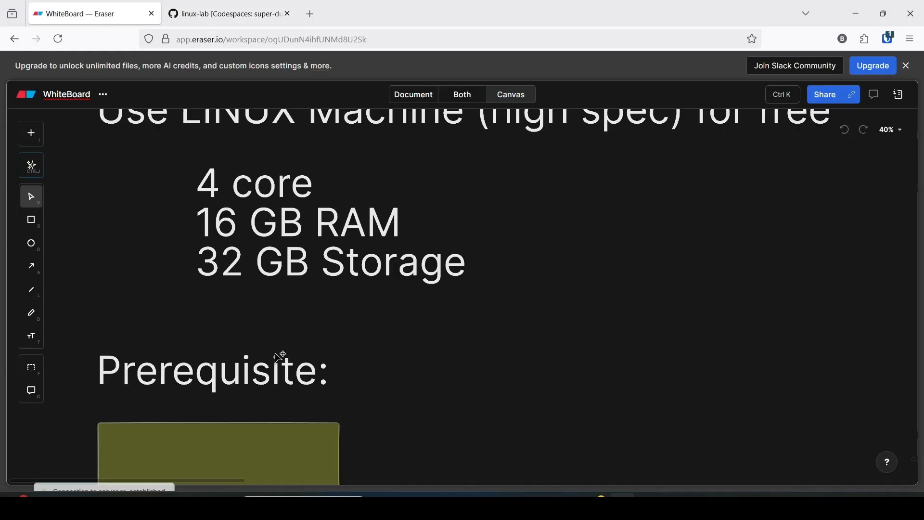
pyautogui.click(253, 6)
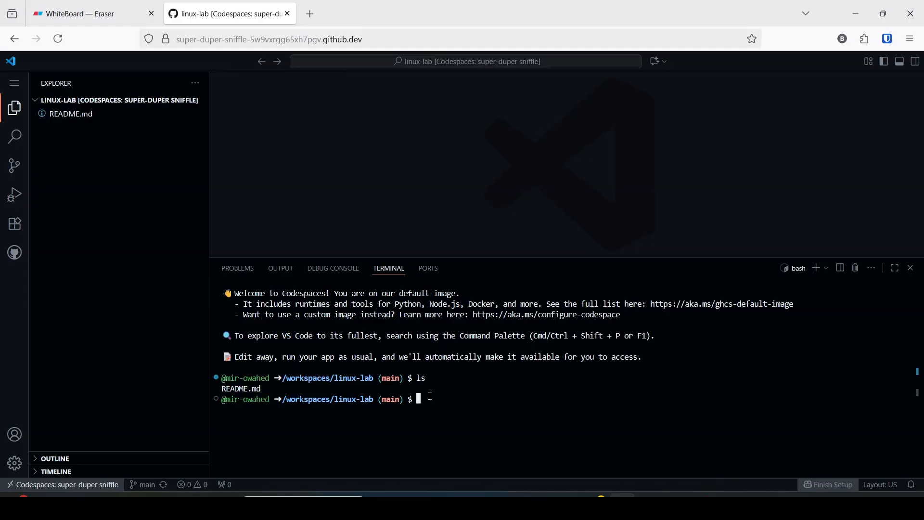
# - Create a new file named test.txt in nano from the linux-lab terminal
pyautogui.write('m')
pyautogui.press('BackSpace')
pyautogui.write('nano test.txt')
pyautogui.press('Return')
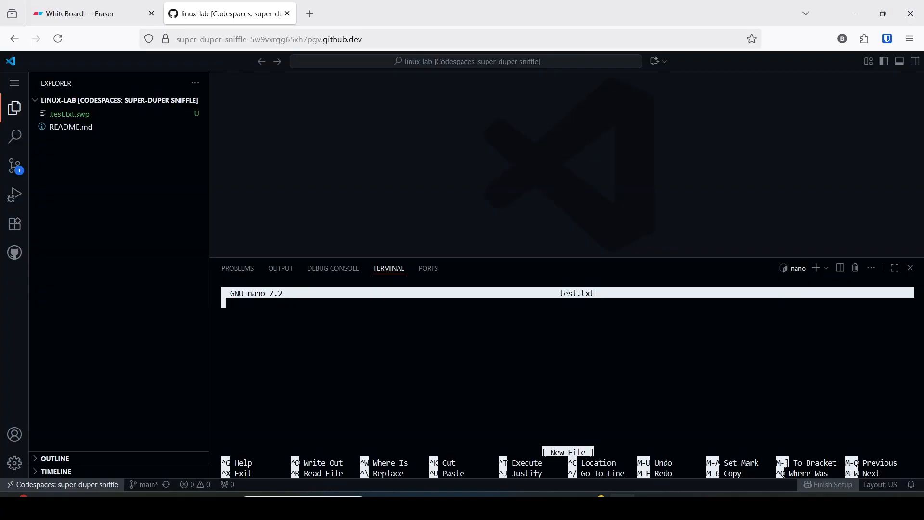
# - Write "I use linux machine for free" in test.txt with a wide gap after "use", then save and exit nano
pyautogui.write('I')
pyautogui.write(' use                     ')
pyautogui.write('inux ma')
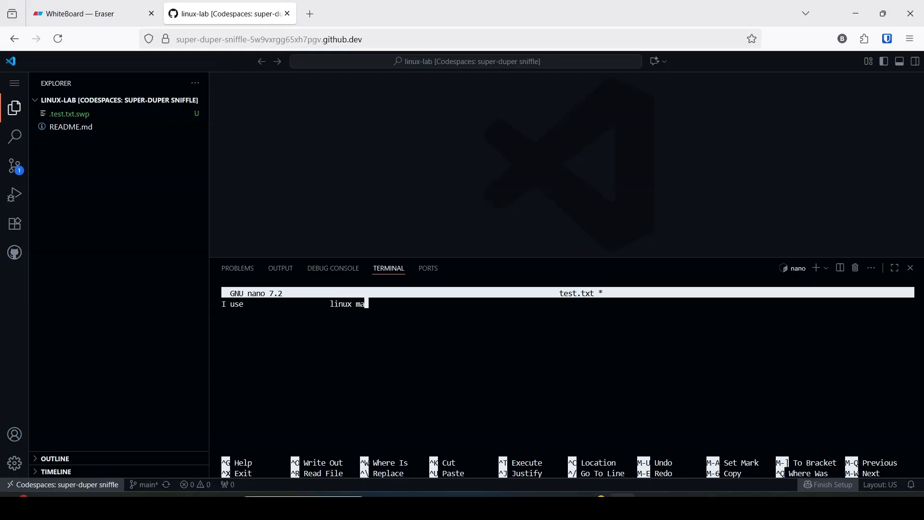
pyautogui.write('chine for free')
pyautogui.hotkey('ctrl', 'x')
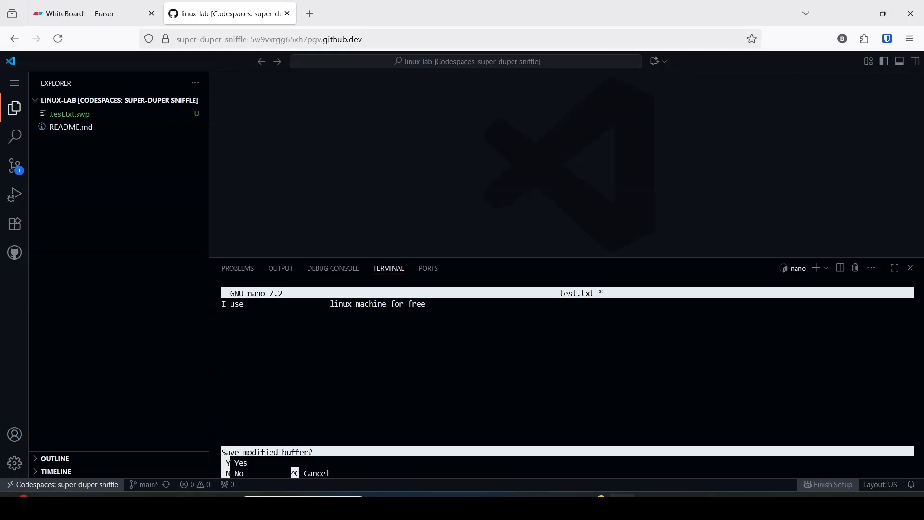
pyautogui.press('y')
pyautogui.press('Return')
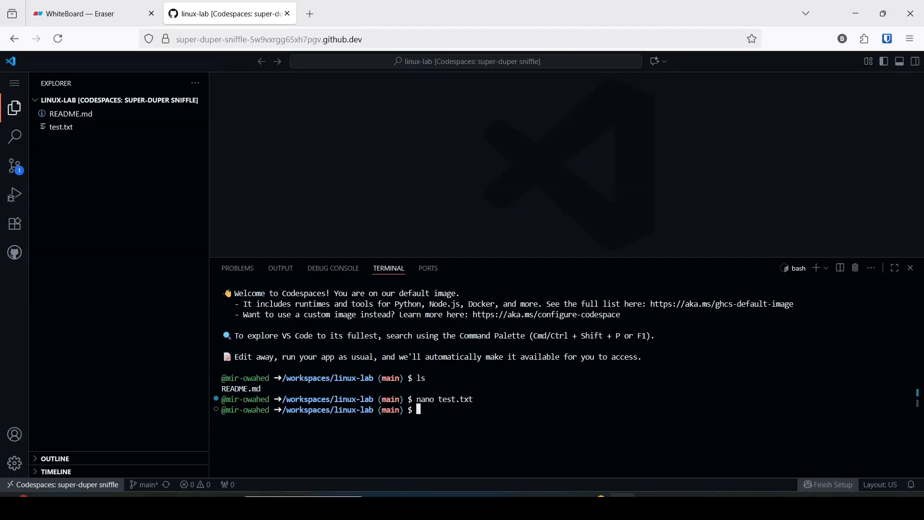
# - List the repository files with ls, open test.txt in the editor, and make the terminal area taller
pyautogui.write('ls')
pyautogui.press('Return')
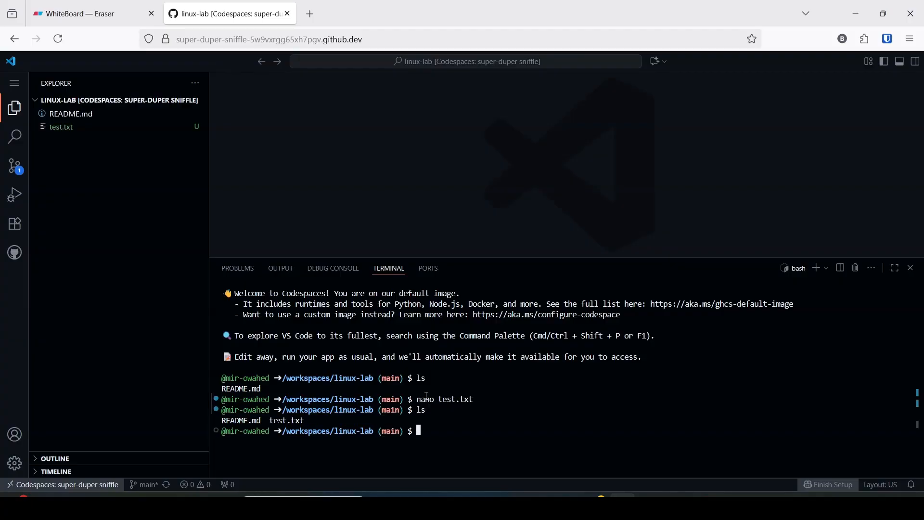
pyautogui.click(70, 130)
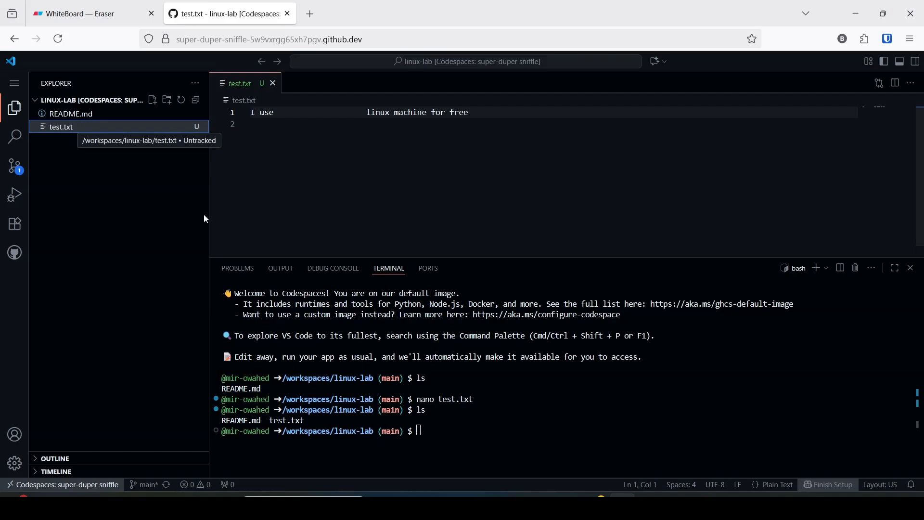
pyautogui.click(431, 429)
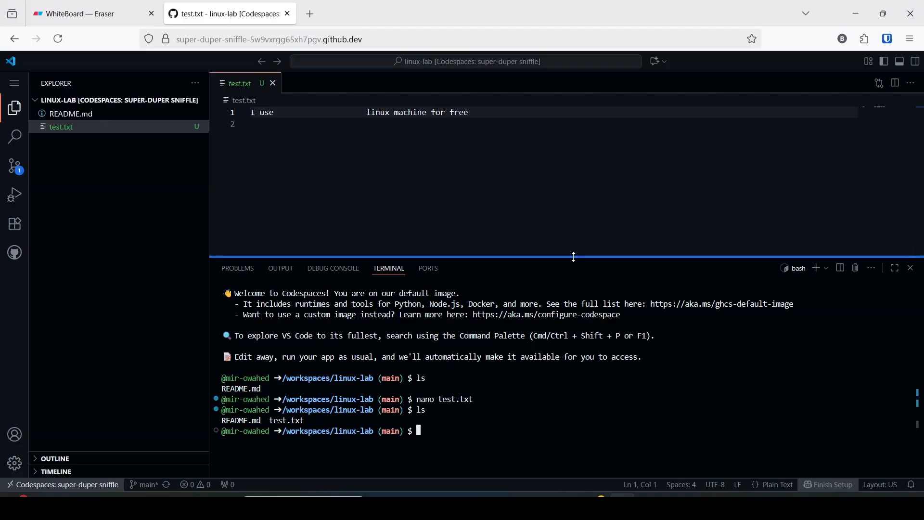
pyautogui.moveTo(576, 258); pyautogui.dragTo(562, 222)
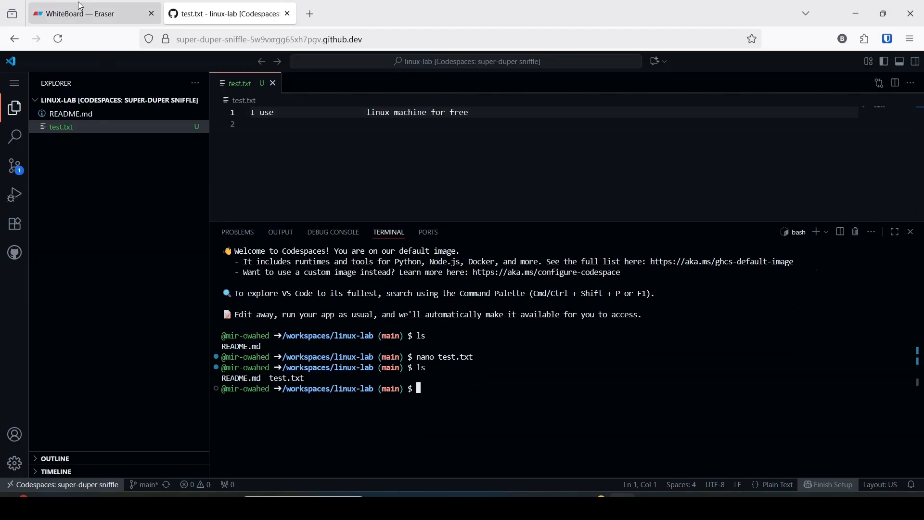
# - Switch to the Eraser whiteboard and add a text block beside Prerequisite with the lines "git status" and "git add ."
pyautogui.hotkey('ctrl', 'Tab')
pyautogui.click(31, 337)
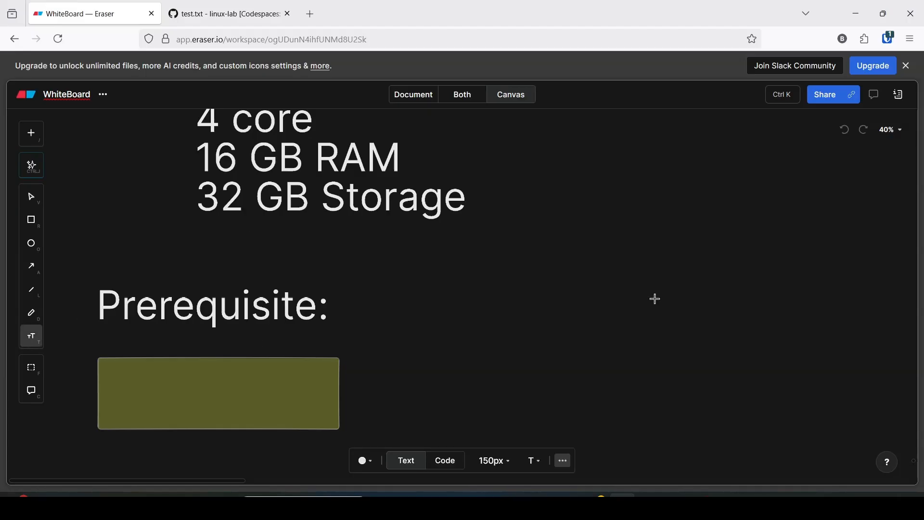
pyautogui.click(514, 288)
pyautogui.write('gi')
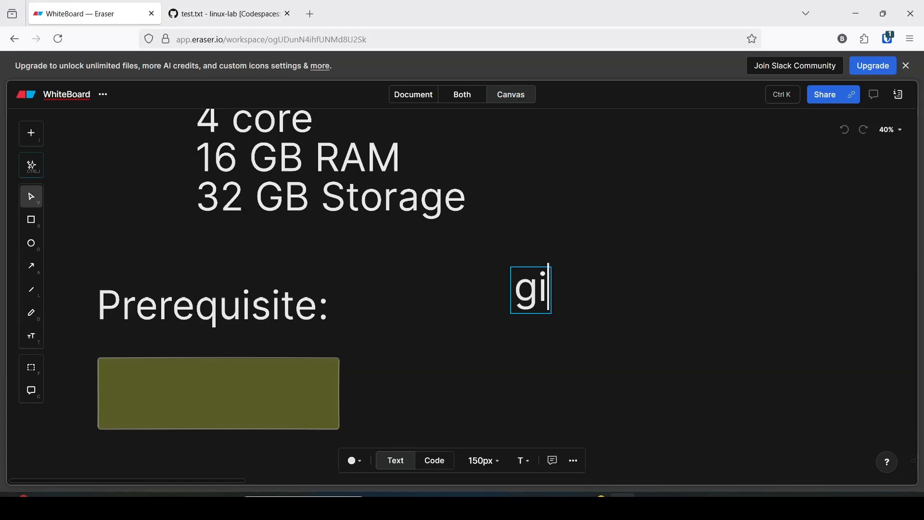
pyautogui.write('t status')
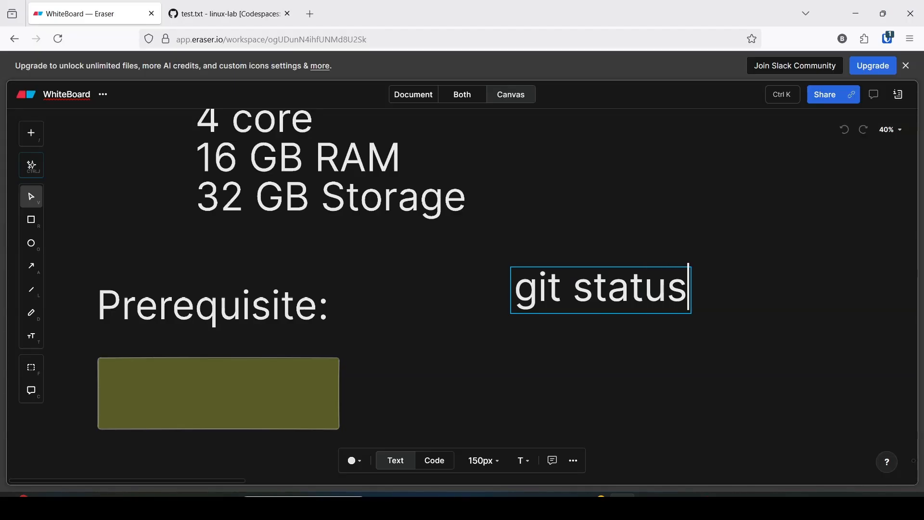
pyautogui.press('Return')
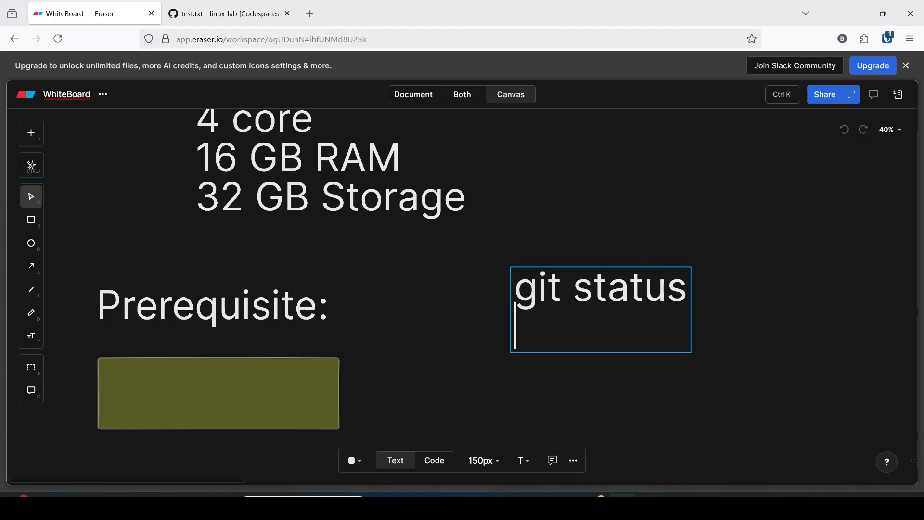
pyautogui.write('git add .')
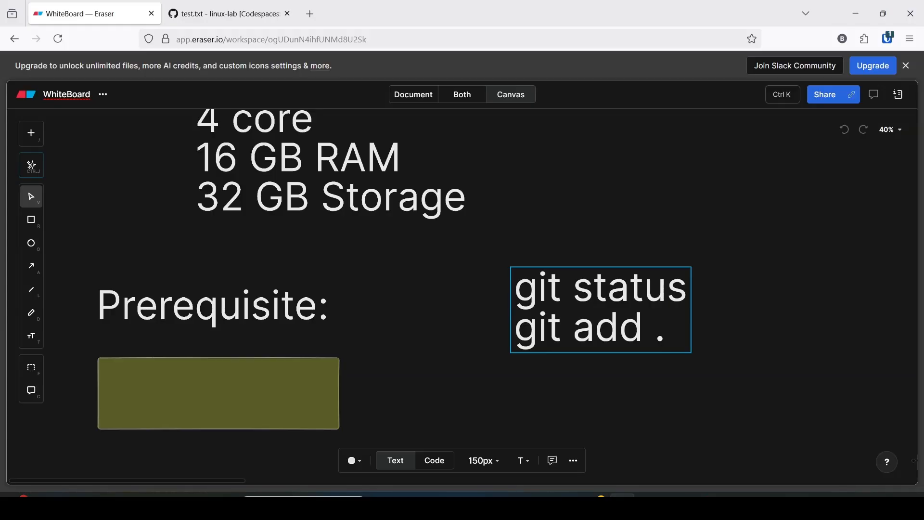
pyautogui.press('Return')
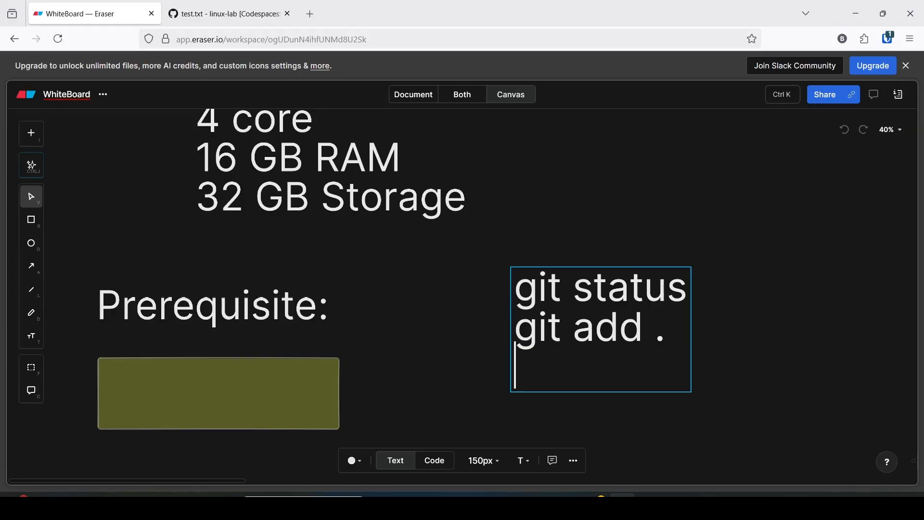
# - Add the line git commit -m "1st message" to the git commands text block
pyautogui.write('git commit')
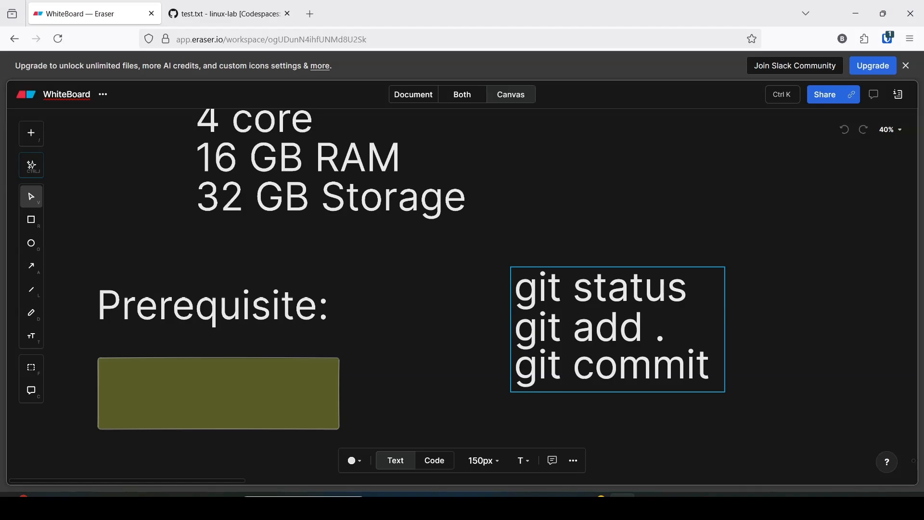
pyautogui.write(' -m "')
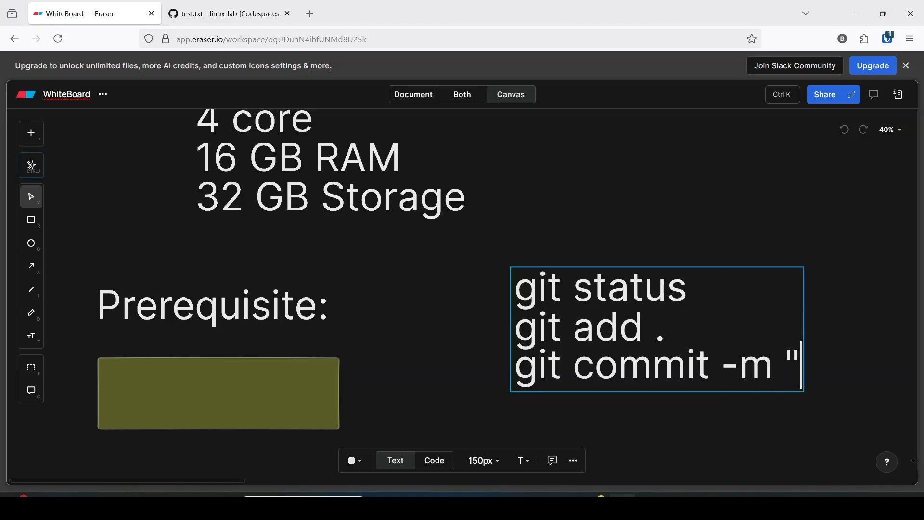
pyautogui.write('1st ')
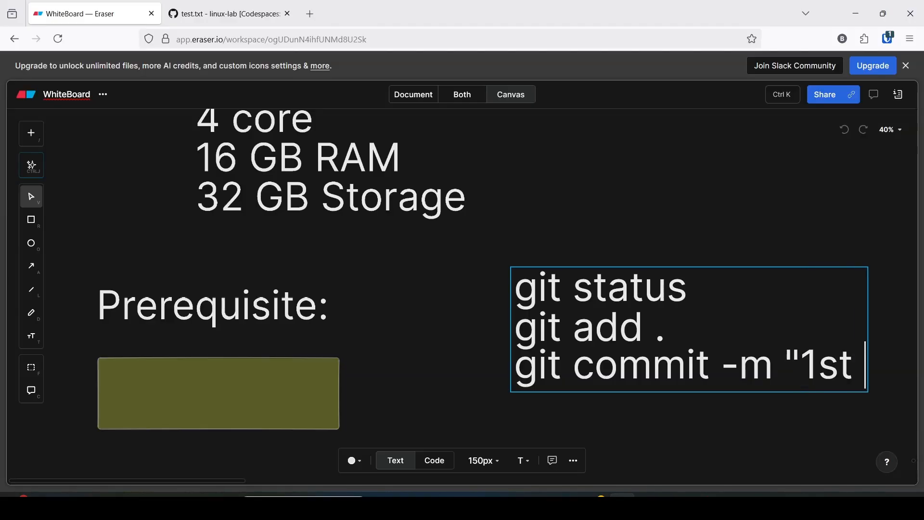
pyautogui.write('mes')
pyautogui.write('s')
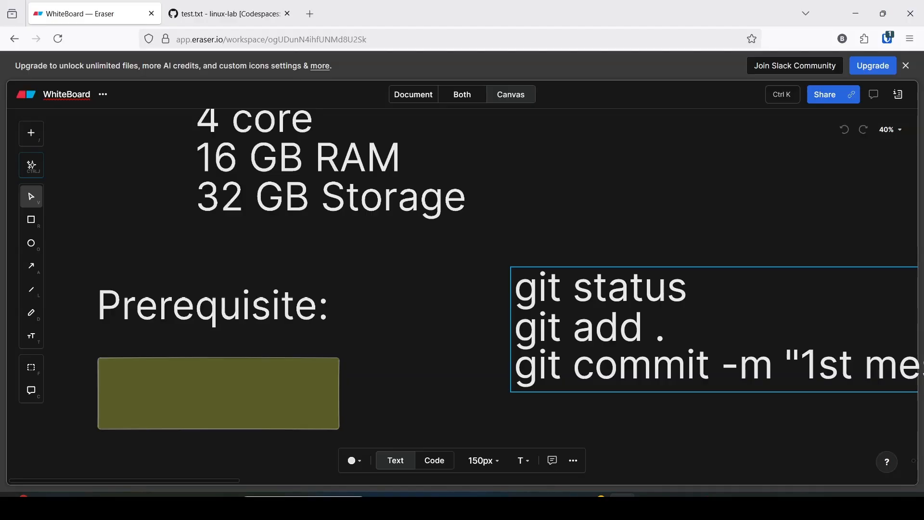
# - Shrink the git commands text block to 99px and place it beside the Prerequisite heading so that it fits in view
pyautogui.click(575, 419)
pyautogui.moveTo(612, 352); pyautogui.dragTo(503, 335)
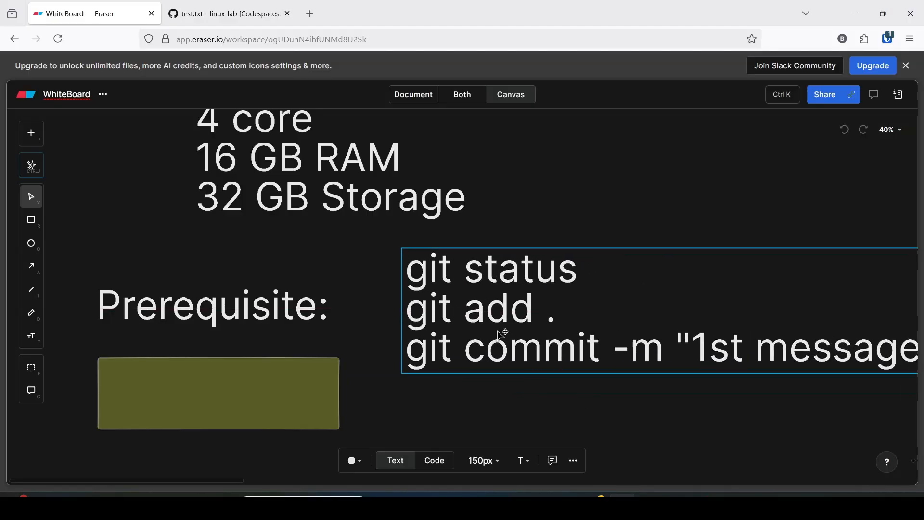
pyautogui.click(400, 248)
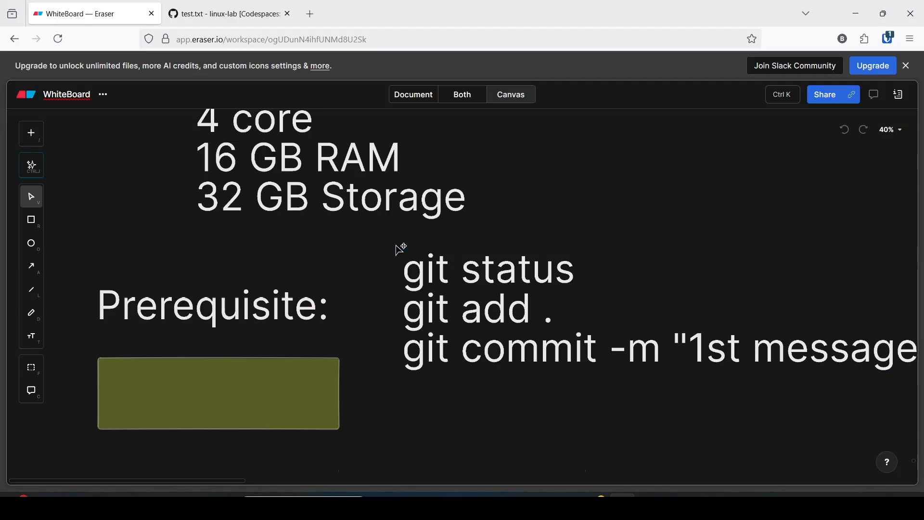
pyautogui.click(402, 250)
pyautogui.moveTo(402, 251); pyautogui.dragTo(583, 330)
pyautogui.moveTo(648, 347); pyautogui.dragTo(510, 325)
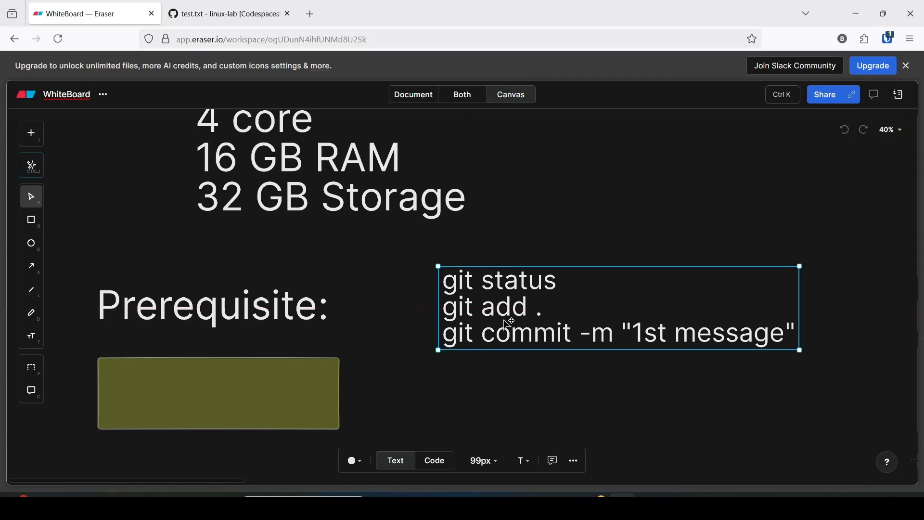
pyautogui.click(534, 373)
# - Return to the linux-lab codespace and check the repository state with git status
pyautogui.click(232, 13)
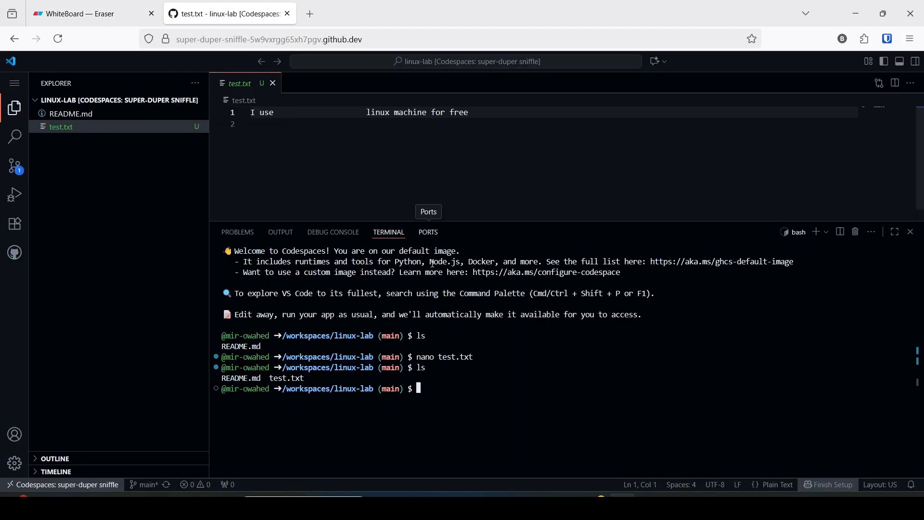
pyautogui.write('git statu')
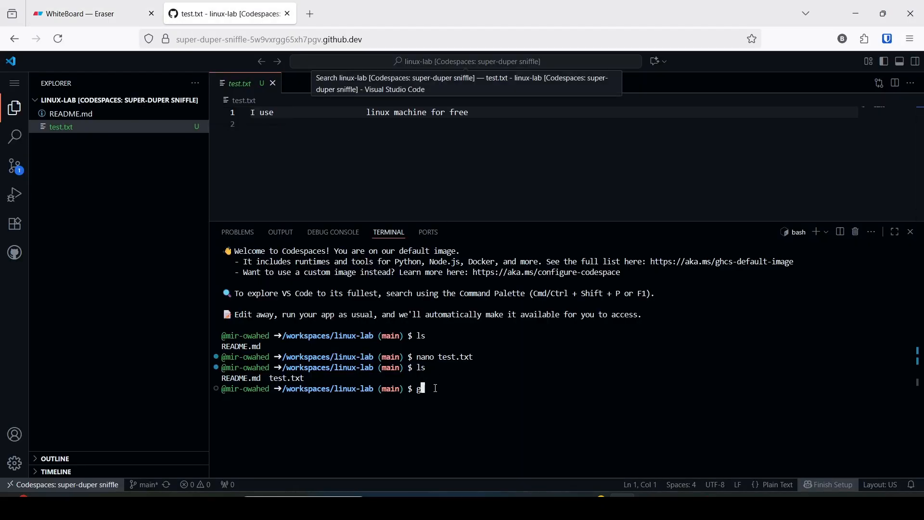
pyautogui.write('s')
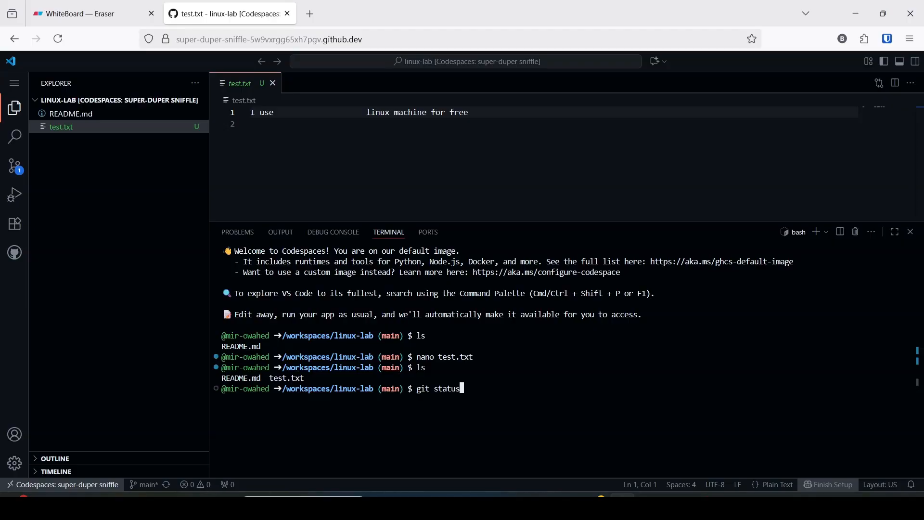
pyautogui.press('Return')
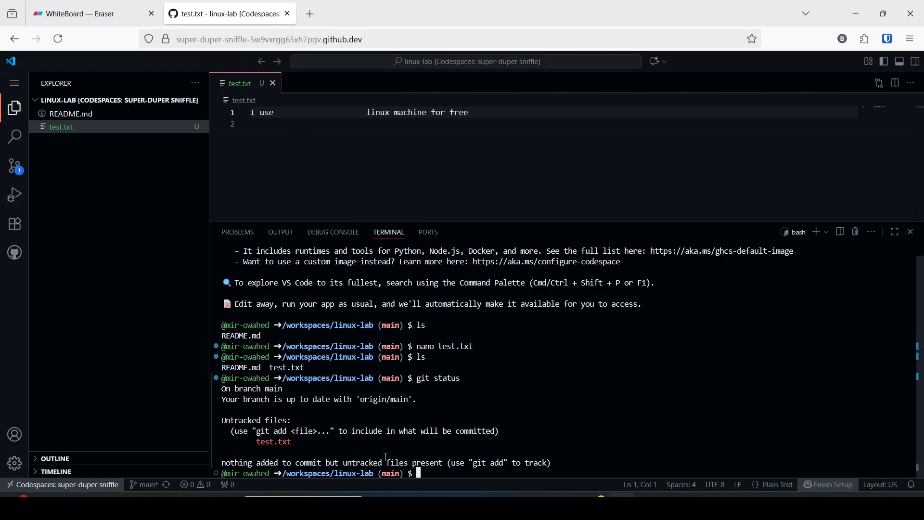
# - Check the next git command on the whiteboard, and stage all changes with git add . in the cleared codespace terminal
pyautogui.click(152, 4)
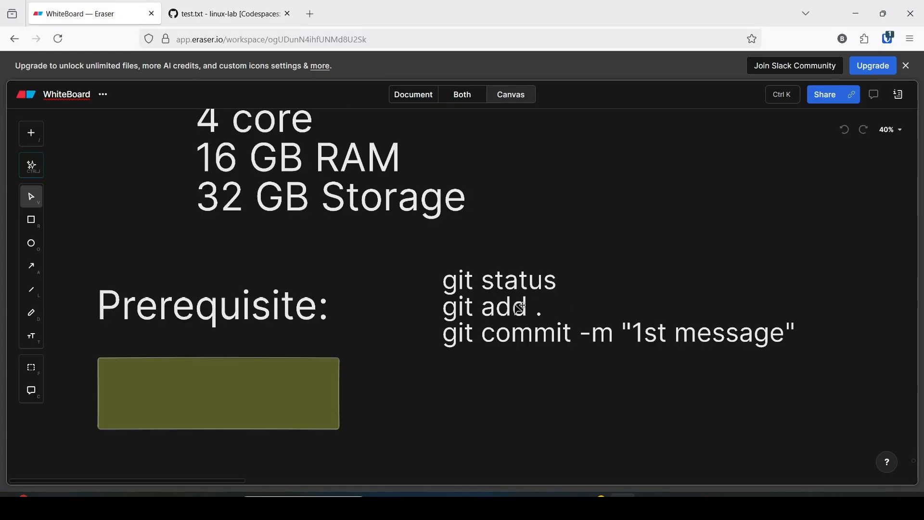
pyautogui.click(226, 13)
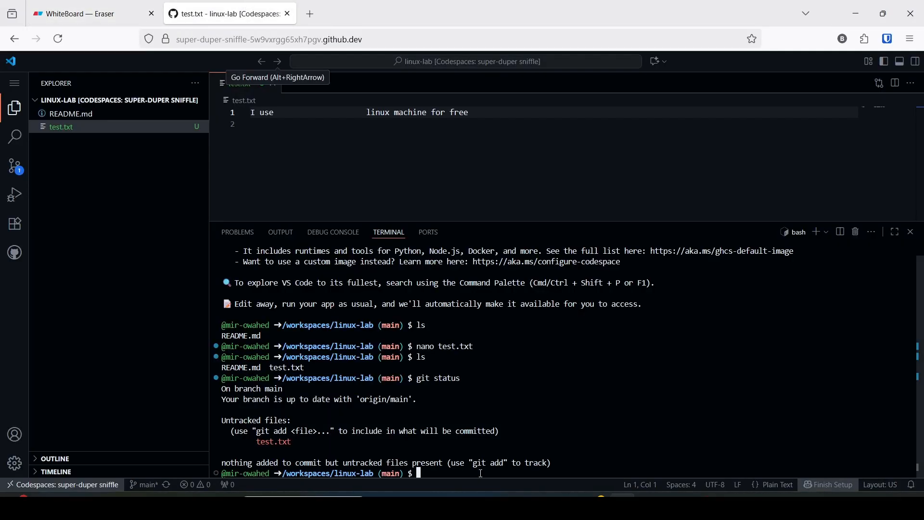
pyautogui.hotkey('ctrl', 'l')
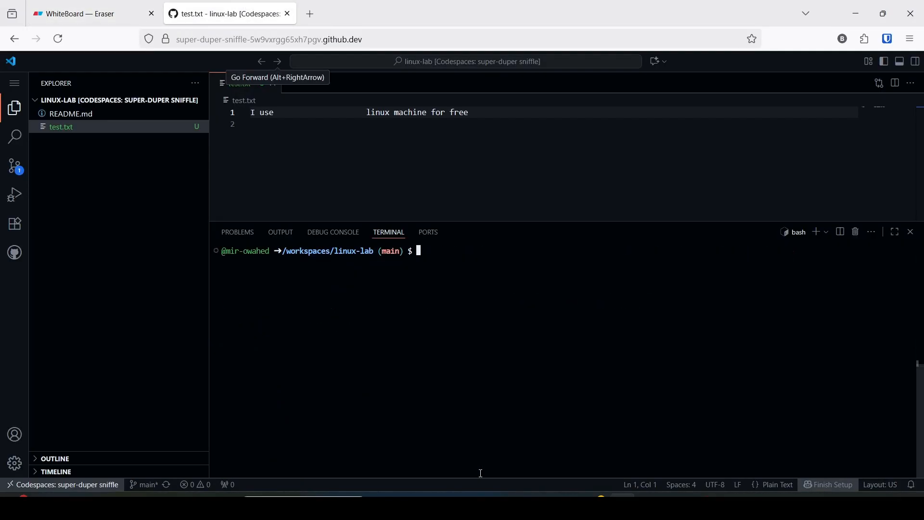
pyautogui.write('git add ')
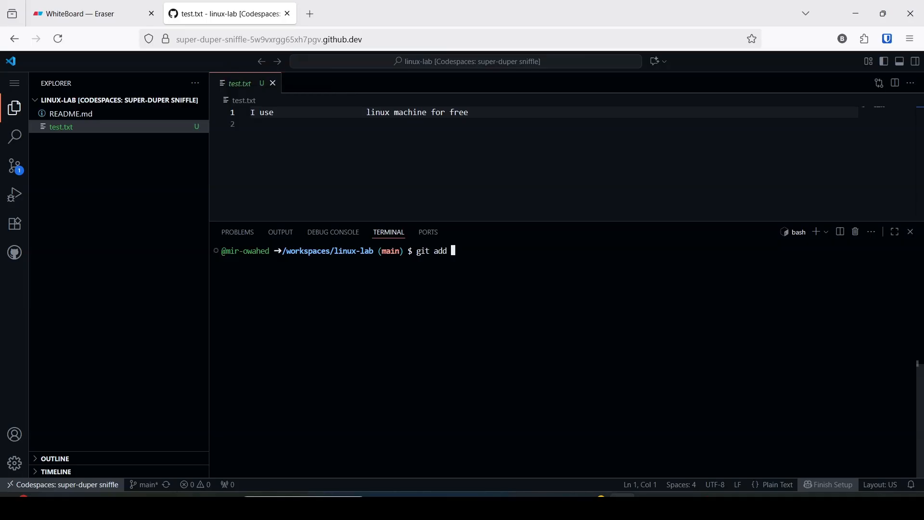
pyautogui.write('.')
pyautogui.press('Return')
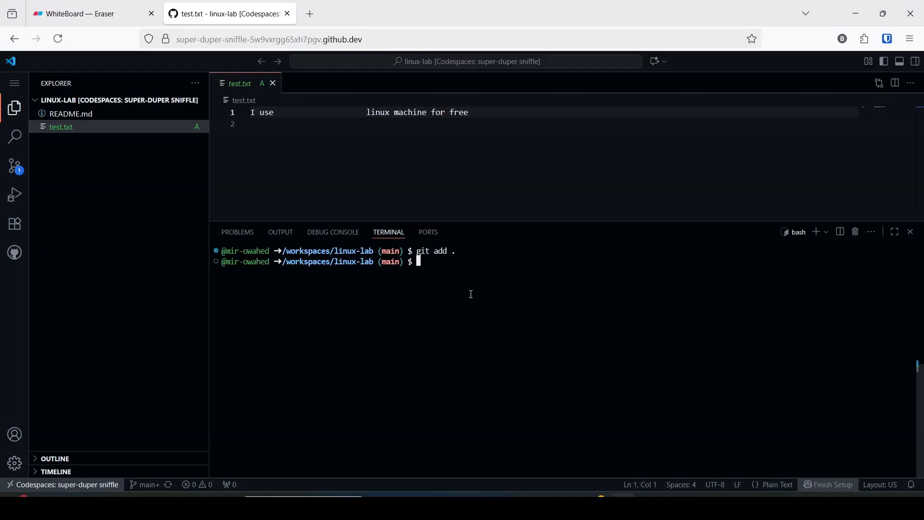
# - Commit the staged test.txt with the message "1st cooment"
pyautogui.write('git commit -')
pyautogui.press('BackSpace')
pyautogui.write('m "1st cooment"')
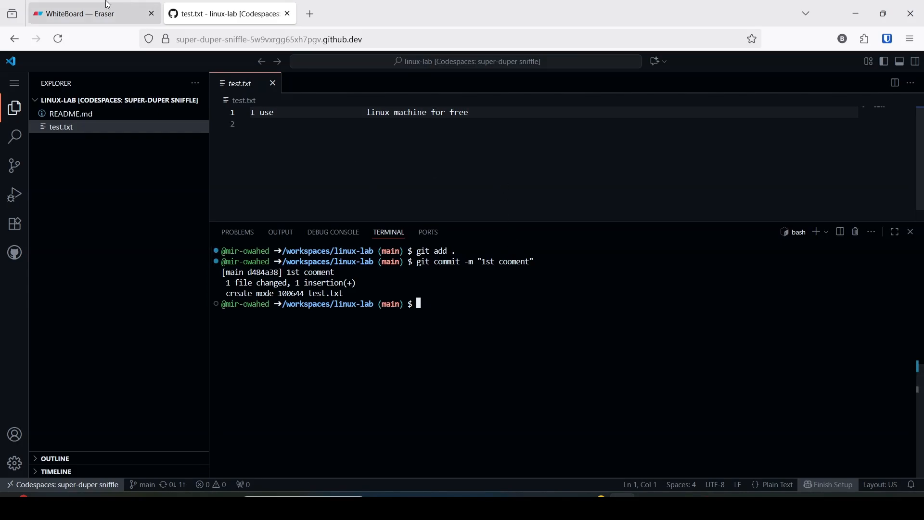
# - Delete the olive rectangle below Prerequisite on the Eraser whiteboard, and look back at the linux-lab codespace before returning to the whiteboard
pyautogui.click(116, 14)
pyautogui.click(264, 396)
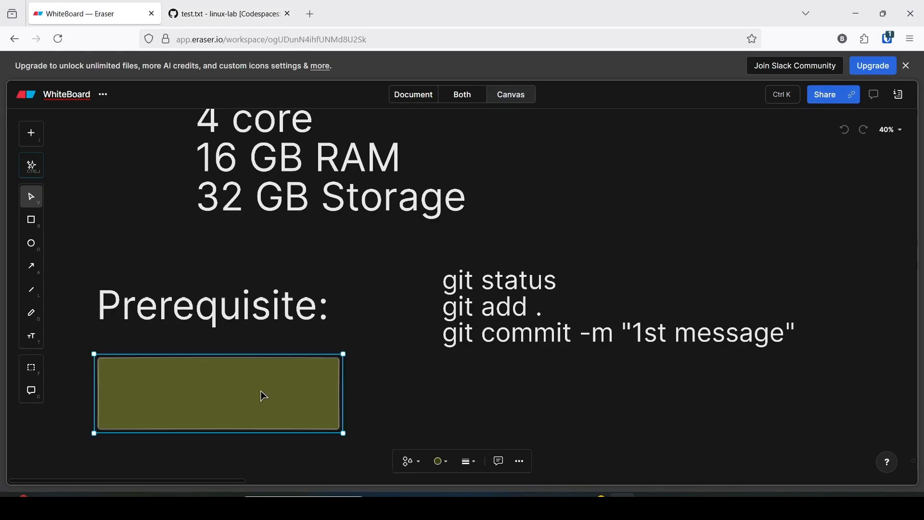
pyautogui.press('Delete')
pyautogui.click(255, 385)
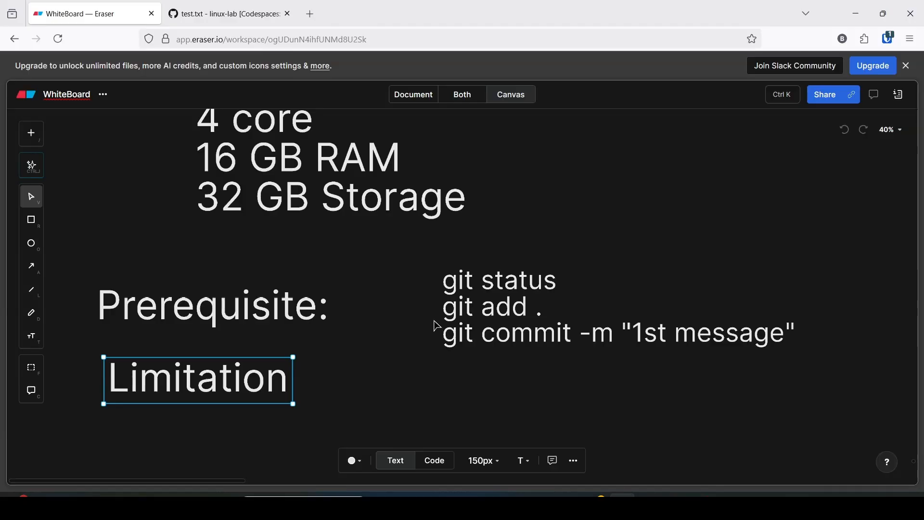
pyautogui.hotkey('ctrl', 'Tab')
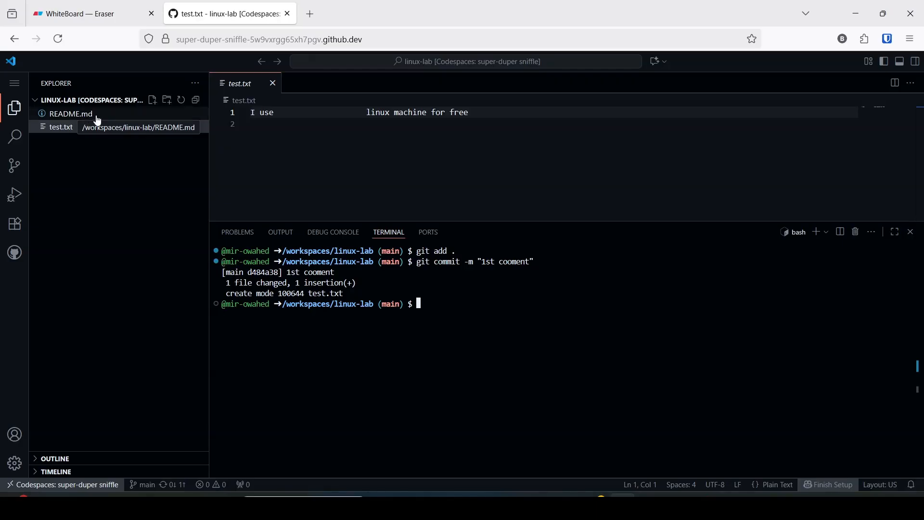
pyautogui.click(60, 19)
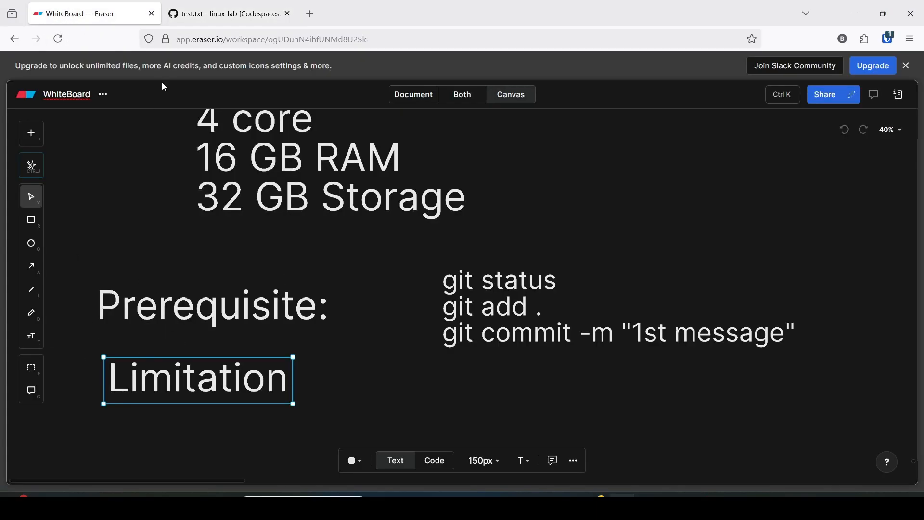
# - Open the linux-lab repository on GitHub in a new browser tab and list its codespaces
pyautogui.click(224, 13)
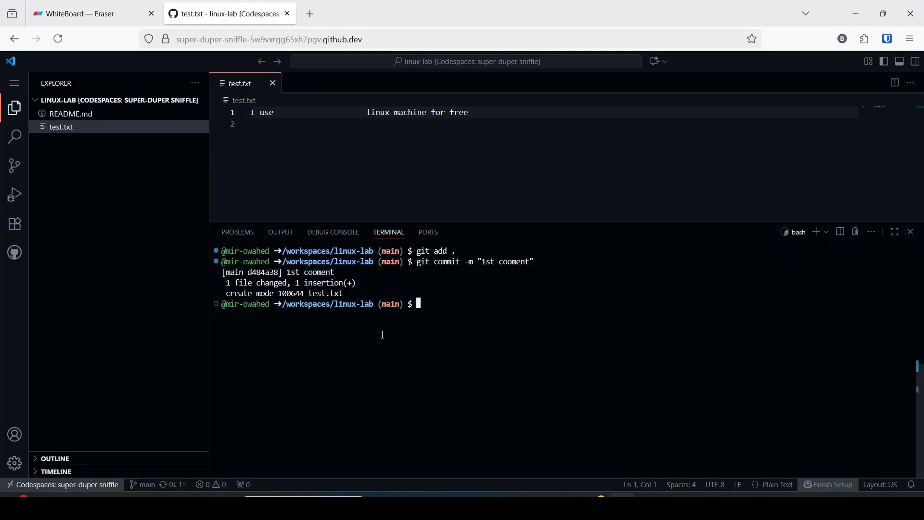
pyautogui.click(310, 14)
pyautogui.click(206, 169)
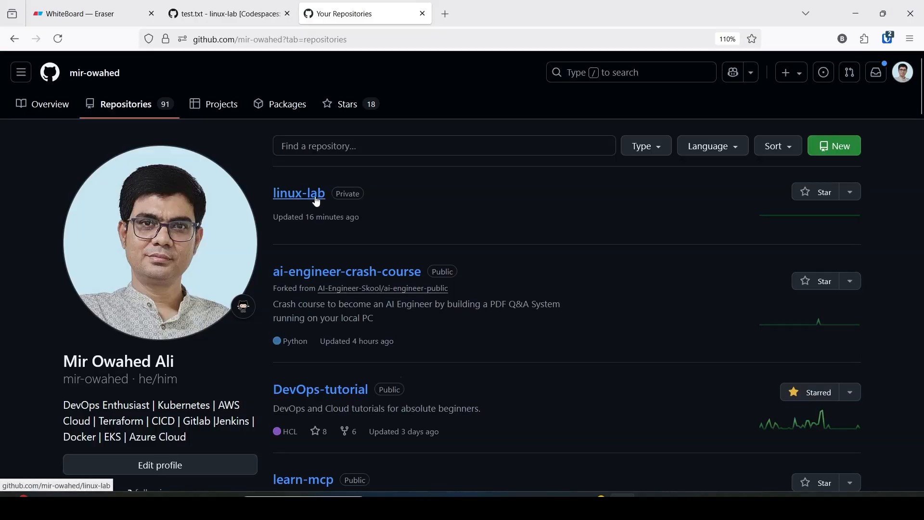
pyautogui.click(315, 198)
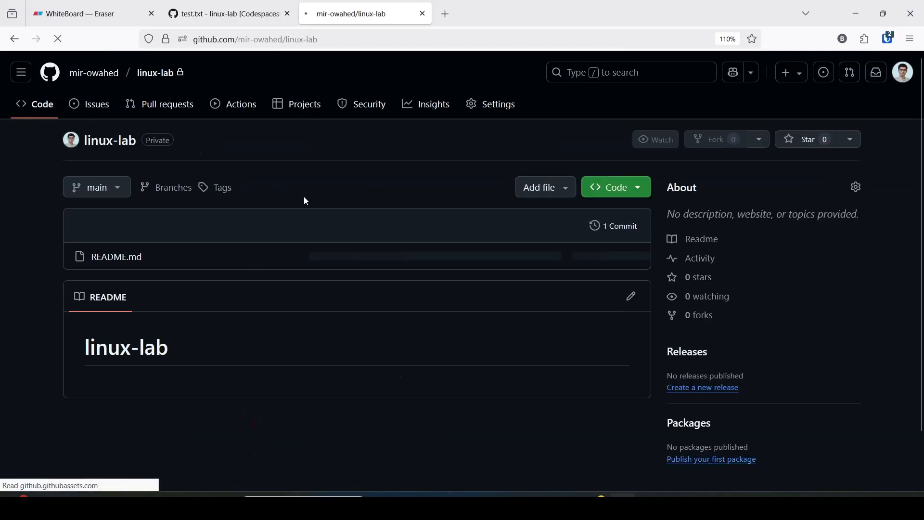
pyautogui.click(636, 192)
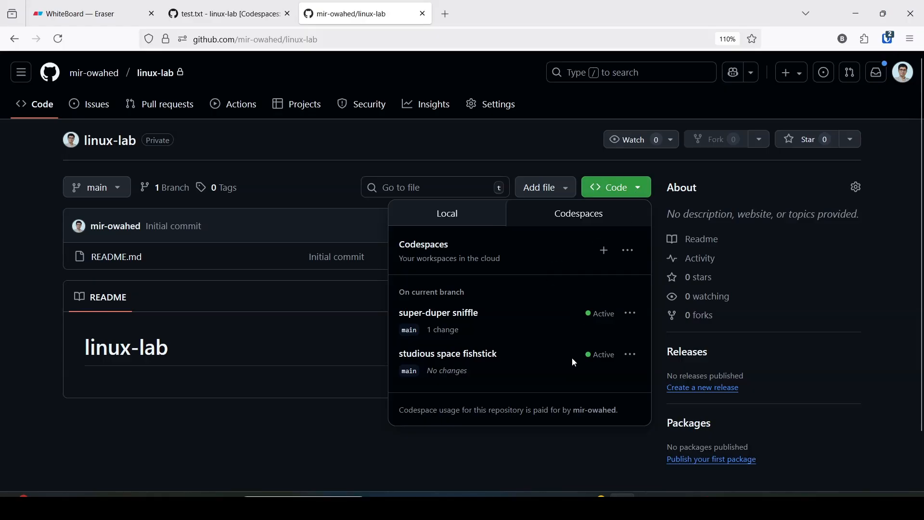
# - Delete the super-duper sniffle codespace from the linux-lab repository, reload the page, and look back at the deleted codespace's tab
pyautogui.click(219, 5)
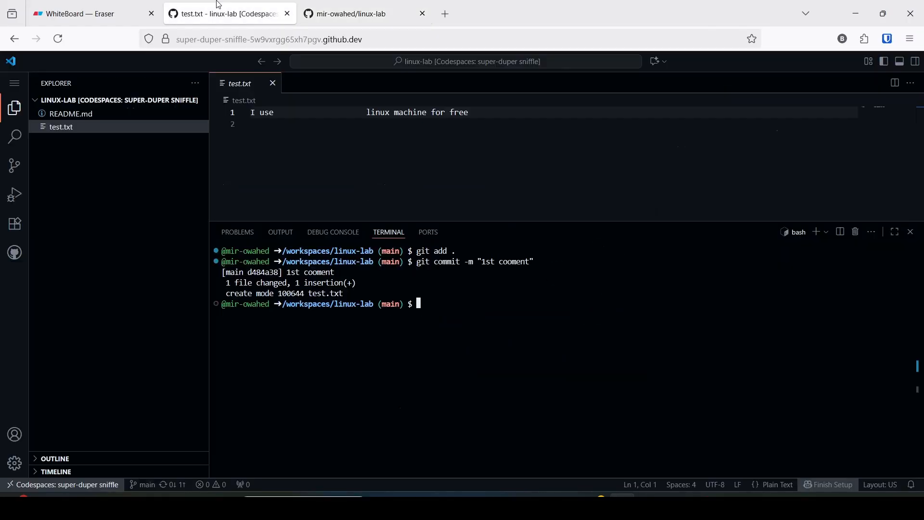
pyautogui.click(321, 19)
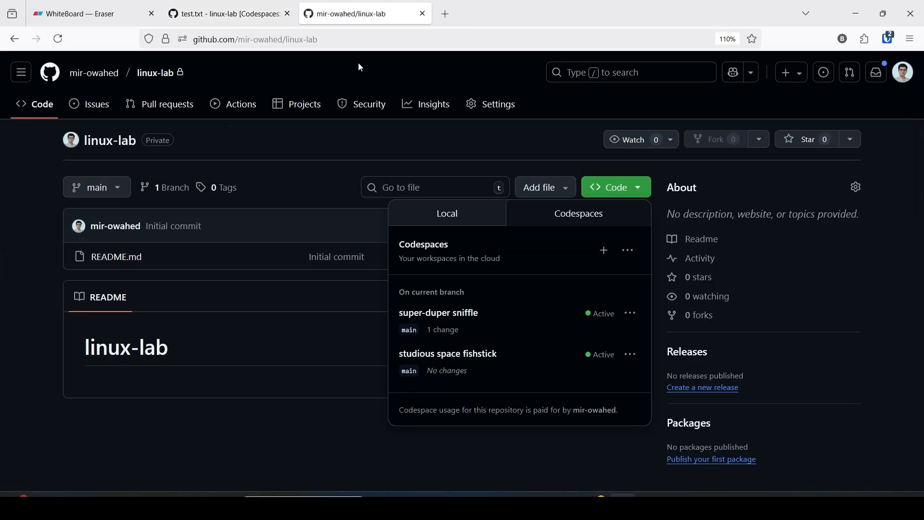
pyautogui.click(633, 316)
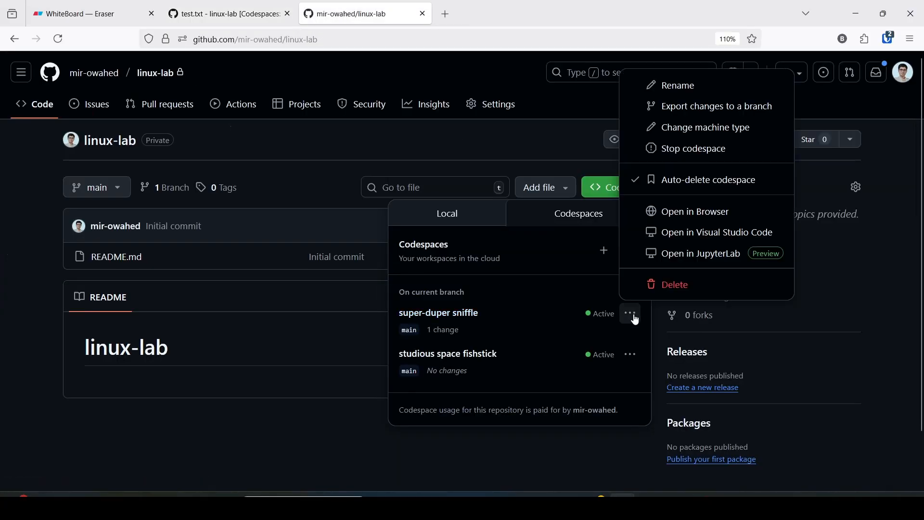
pyautogui.click(679, 287)
pyautogui.click(588, 302)
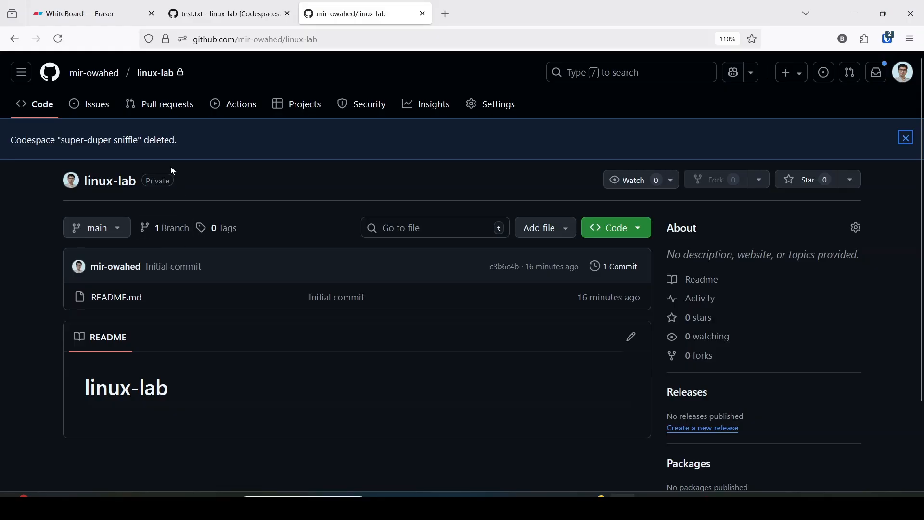
pyautogui.click(57, 39)
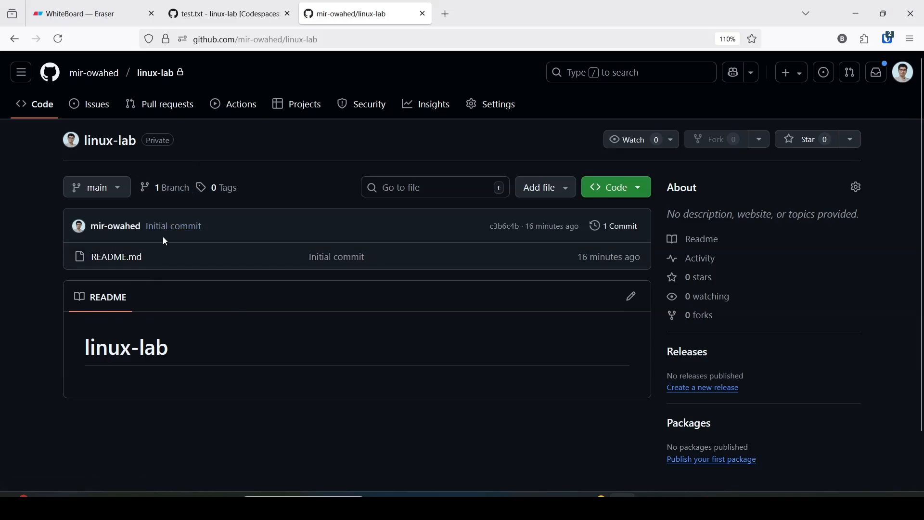
pyautogui.click(233, 11)
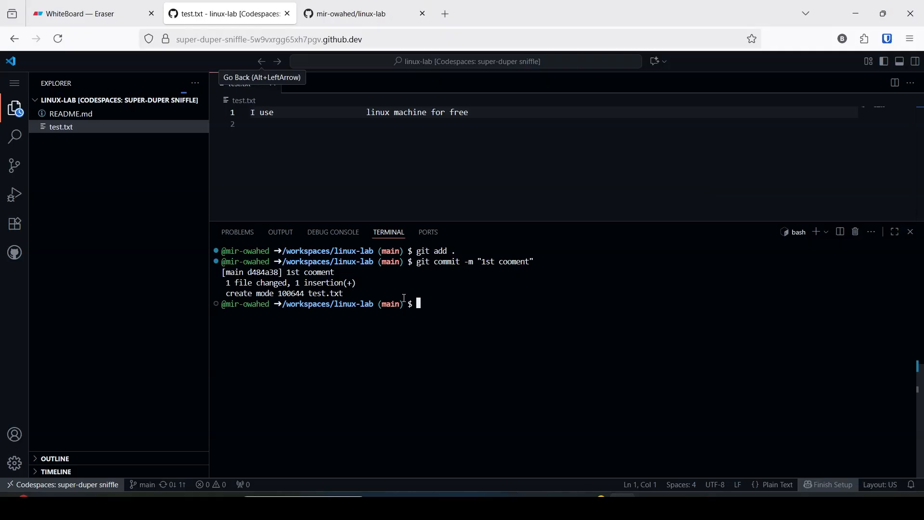
pyautogui.click(356, 13)
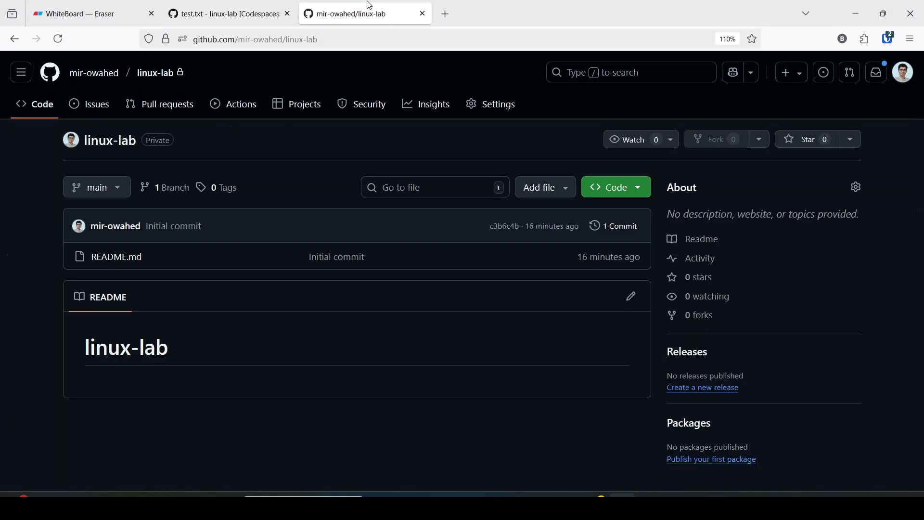
# - On the Eraser whiteboard, add the line "git push" below the git commit command
pyautogui.click(105, 4)
pyautogui.click(650, 361)
pyautogui.click(640, 339)
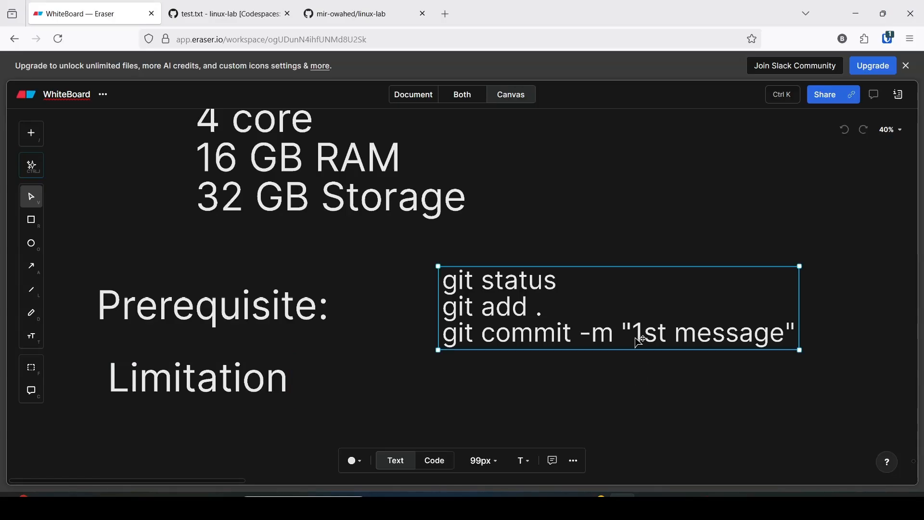
pyautogui.doubleClick(781, 336)
pyautogui.click(800, 331)
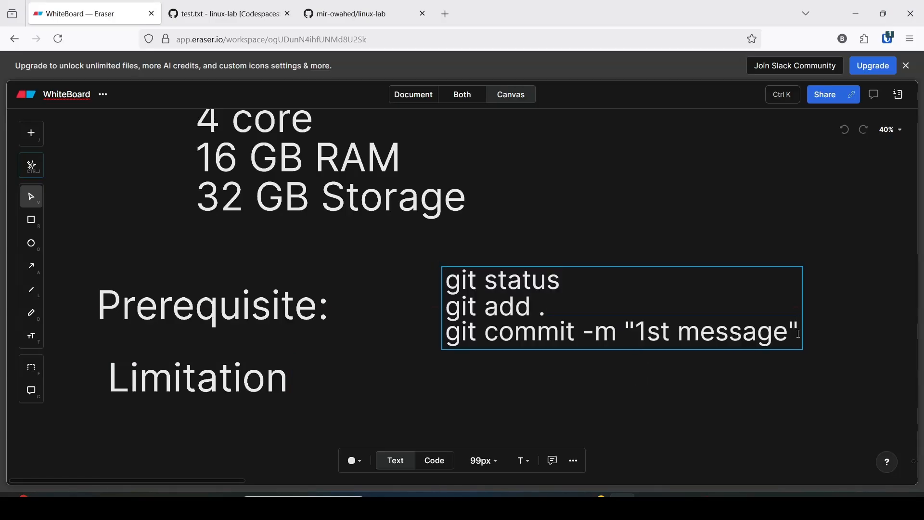
pyautogui.press('Return')
pyautogui.write('git')
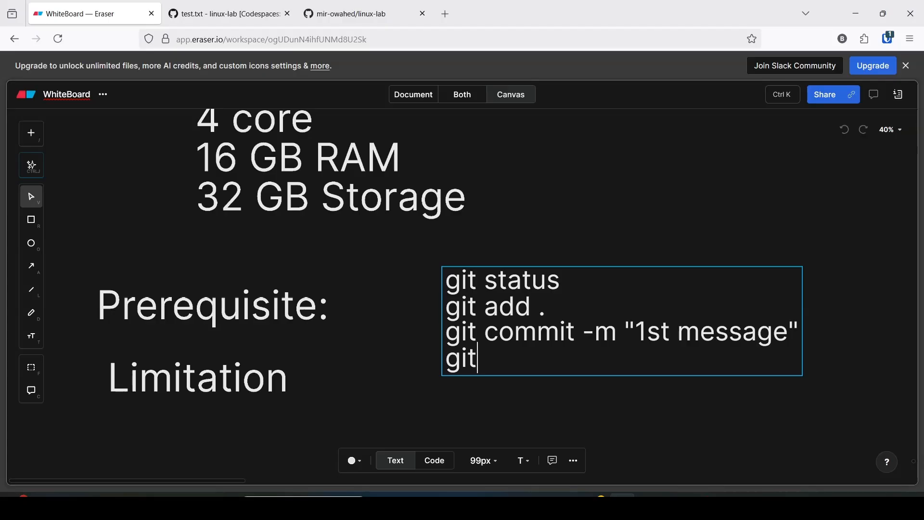
pyautogui.write(' push')
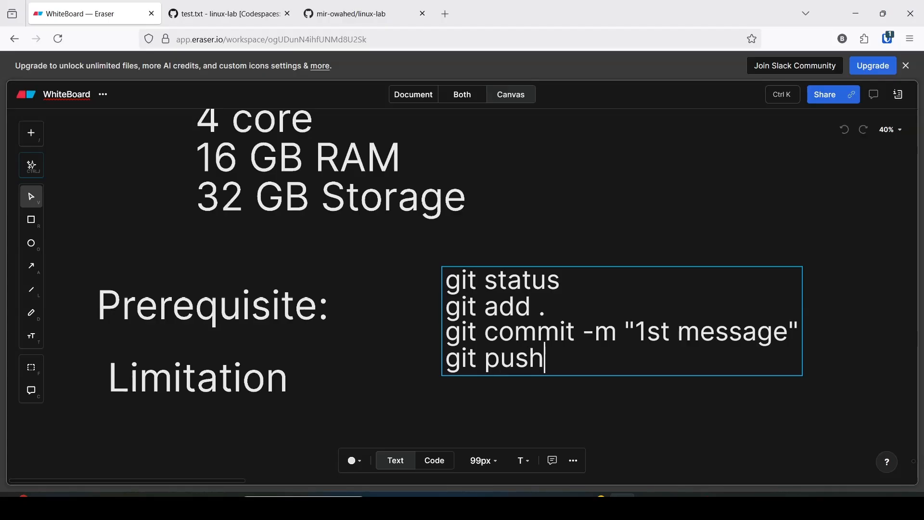
pyautogui.click(580, 406)
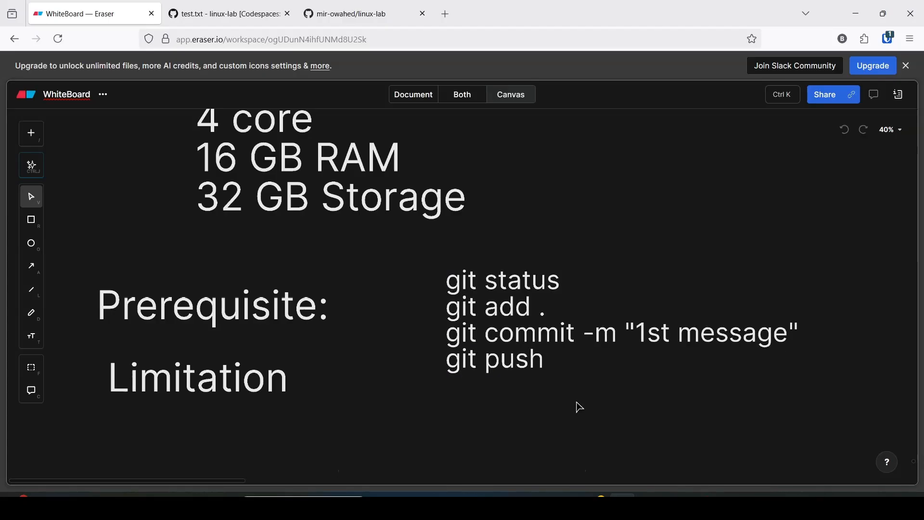
# - Open the studious space fishstick codespace from the linux-lab repository and close the tab of the deleted codespace
pyautogui.click(337, 10)
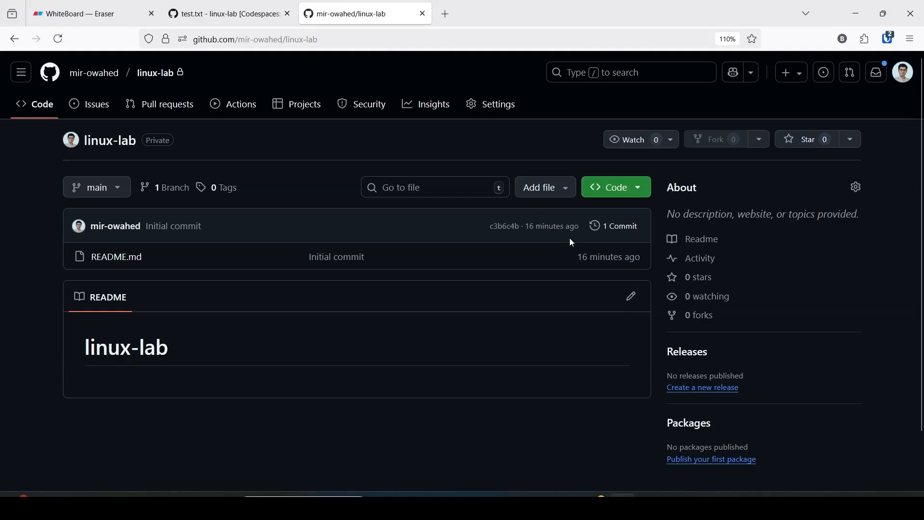
pyautogui.click(618, 187)
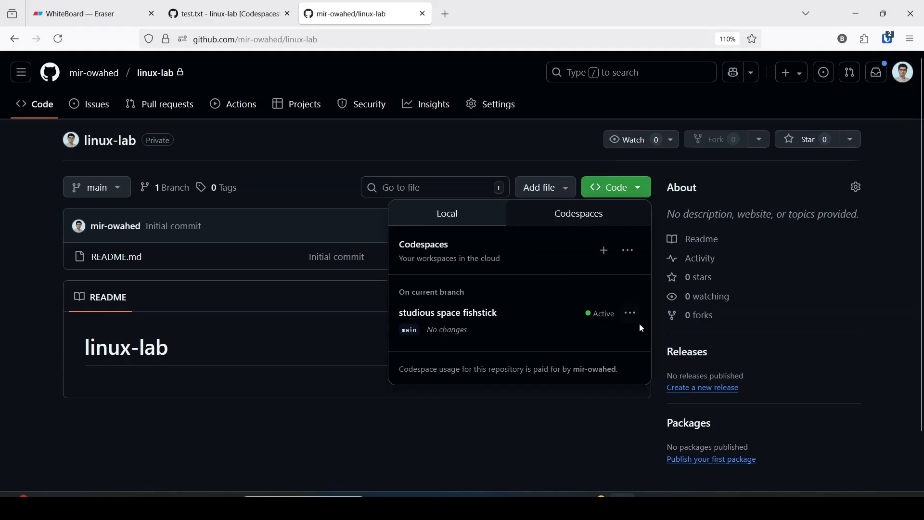
pyautogui.click(631, 314)
pyautogui.click(458, 314)
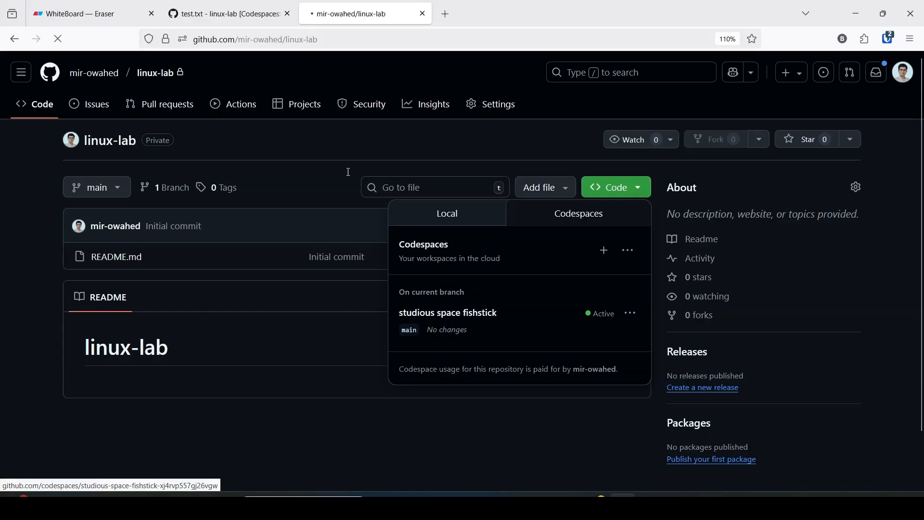
pyautogui.click(288, 13)
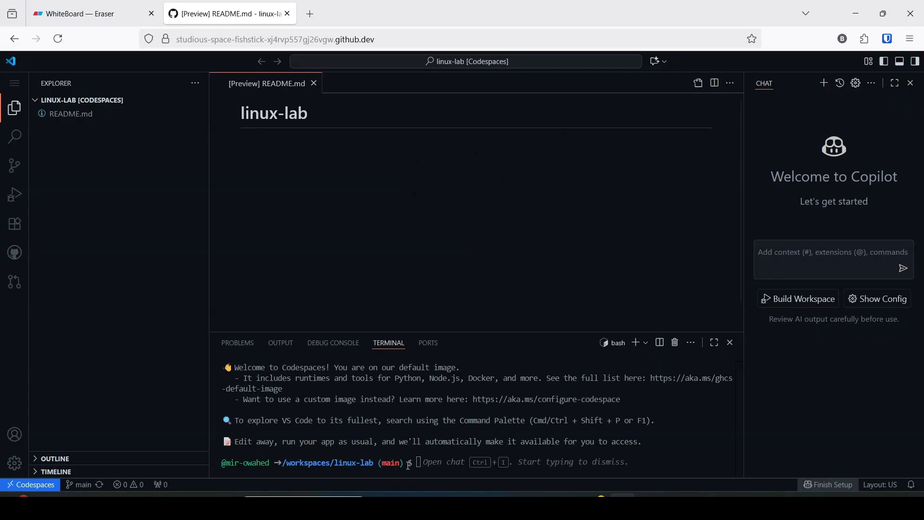
# - Clear the codespace terminal and start a new file hello.txt in nano
pyautogui.hotkey('ctrl', 'l')
pyautogui.click(407, 465)
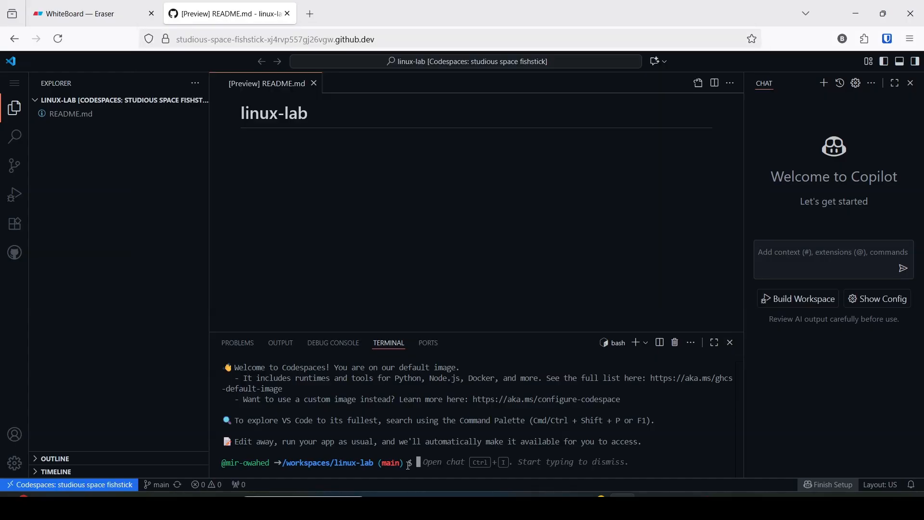
pyautogui.hotkey('ctrl', 'l')
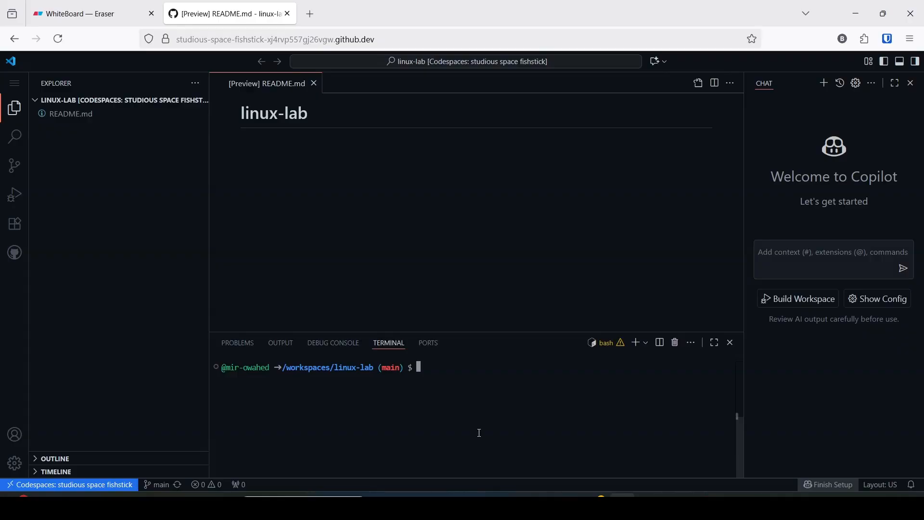
pyautogui.write('nano hello.txt')
pyautogui.press('Return')
# - Write "I am using LINUX machine for free" in hello.txt in an enlarged terminal, save it, and open the file in the editor
pyautogui.write('I')
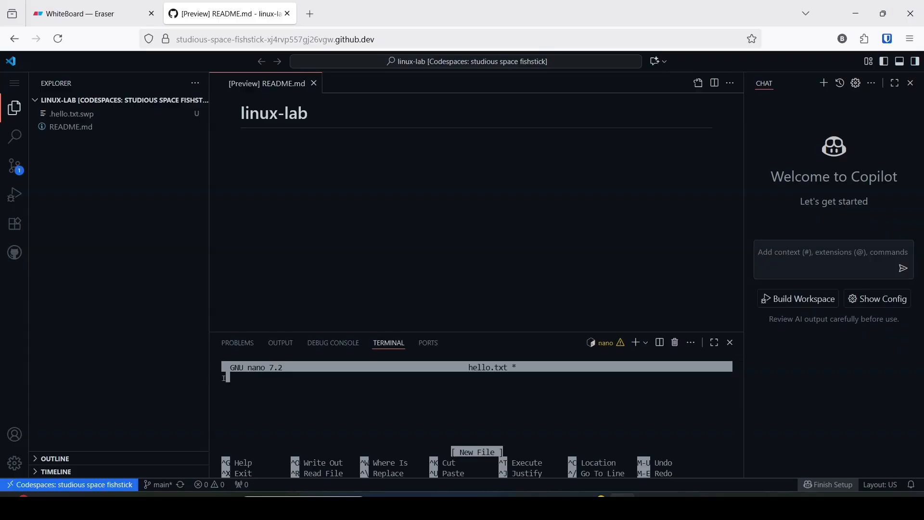
pyautogui.write(' am us')
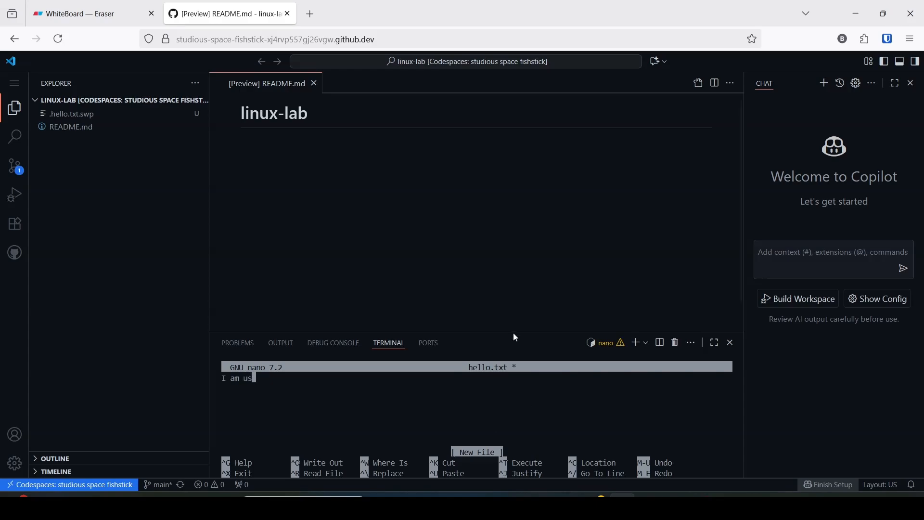
pyautogui.moveTo(512, 332); pyautogui.dragTo(501, 248)
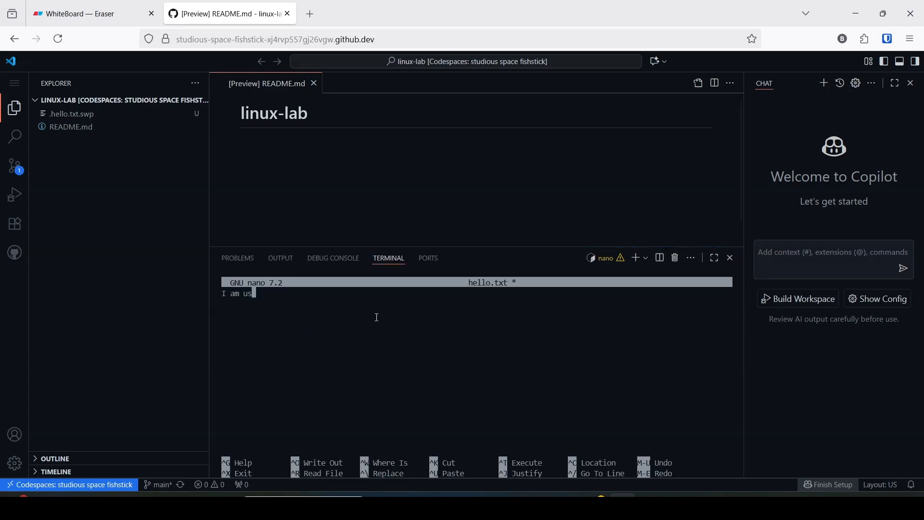
pyautogui.write('ing LINUX mache')
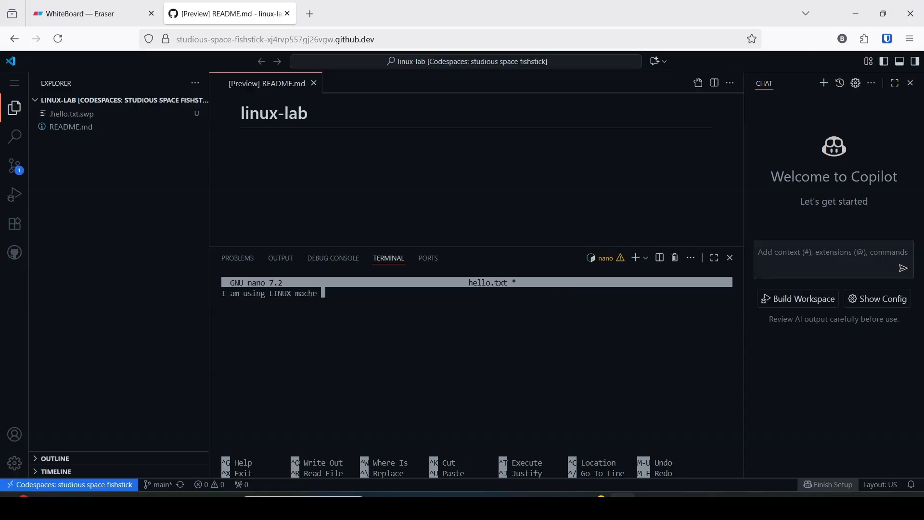
pyautogui.press('BackSpace')
pyautogui.press('BackSpace')
pyautogui.write('ine for free')
pyautogui.hotkey('ctrl', 'x')
pyautogui.press('y')
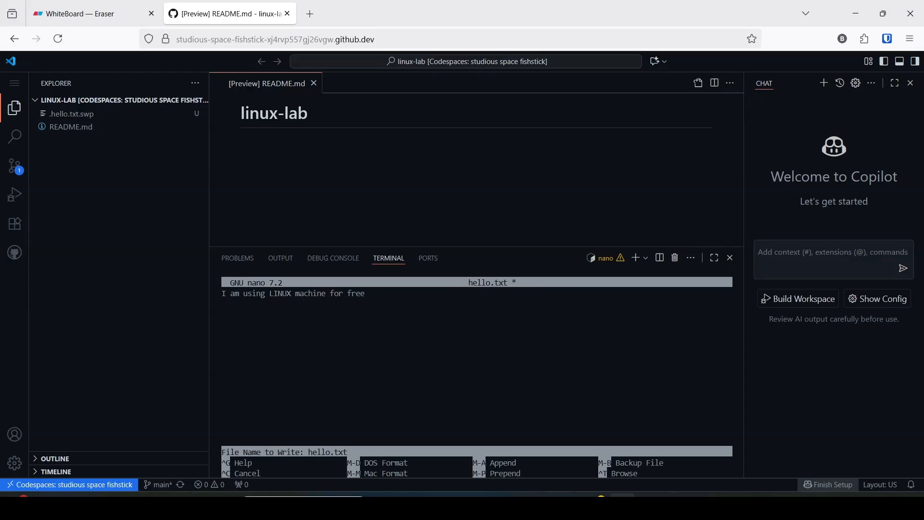
pyautogui.press('Return')
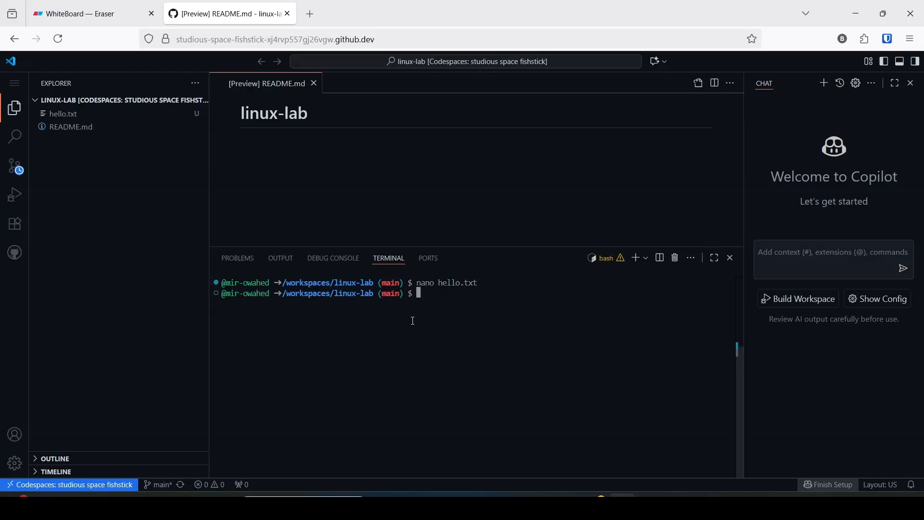
pyautogui.click(67, 119)
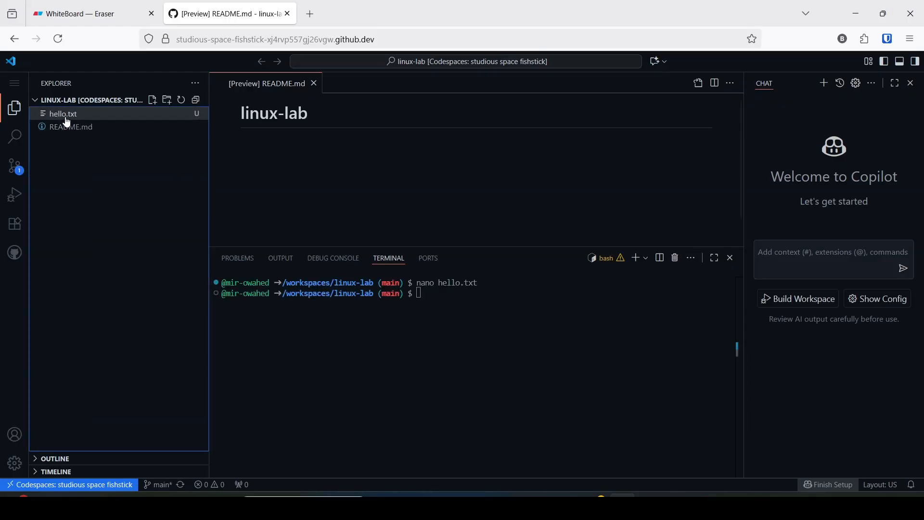
# - Review the git commands on the Eraser whiteboard, and check the repository state with git status in the codespace terminal
pyautogui.click(433, 299)
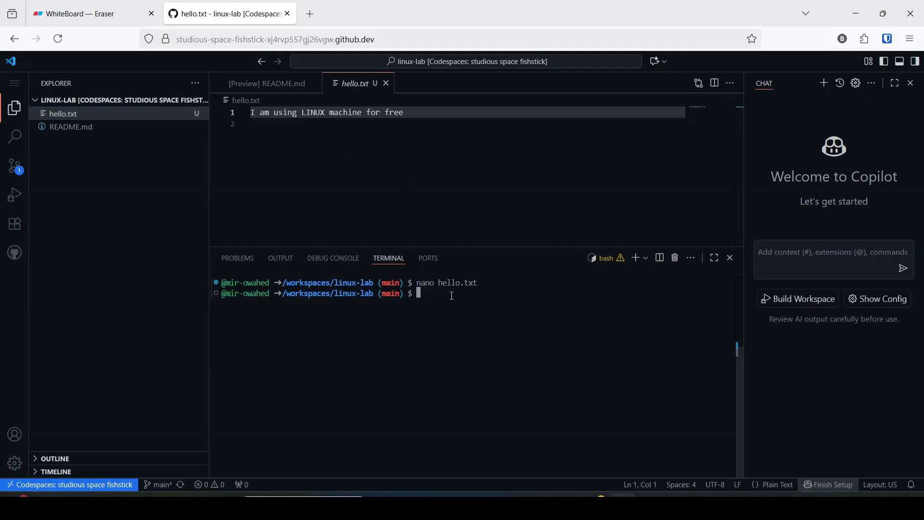
pyautogui.click(77, 13)
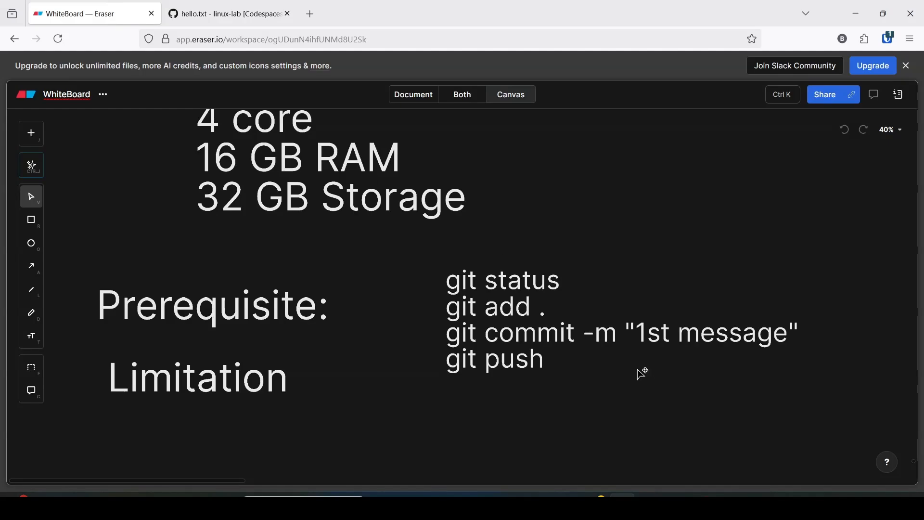
pyautogui.click(511, 289)
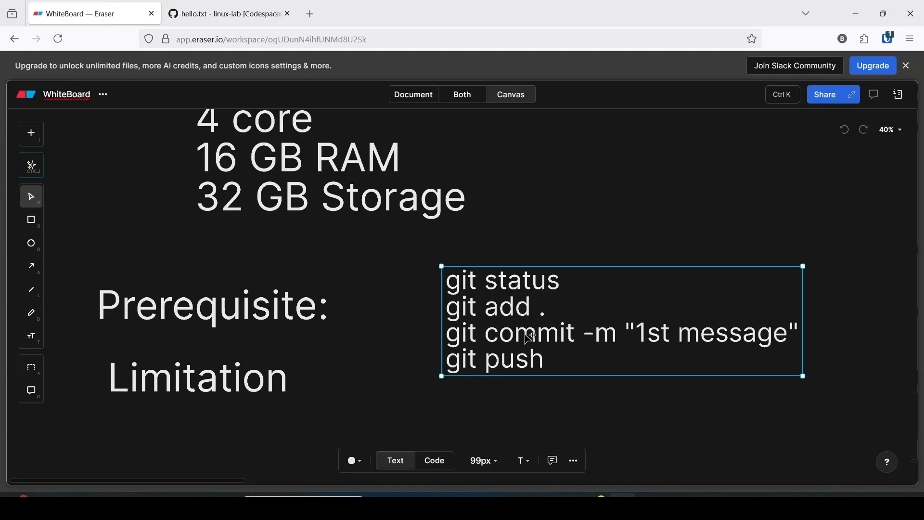
pyautogui.hotkey('ctrl', 'Tab')
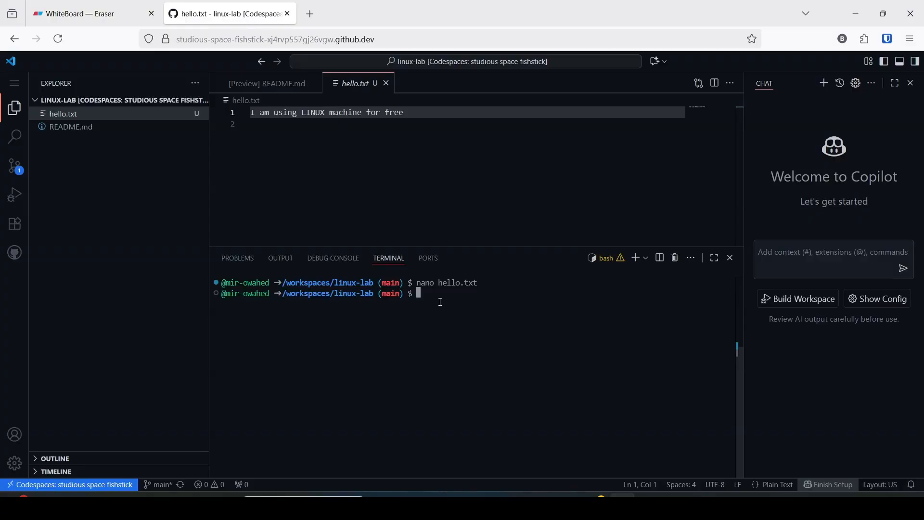
pyautogui.write('git status')
pyautogui.press('Return')
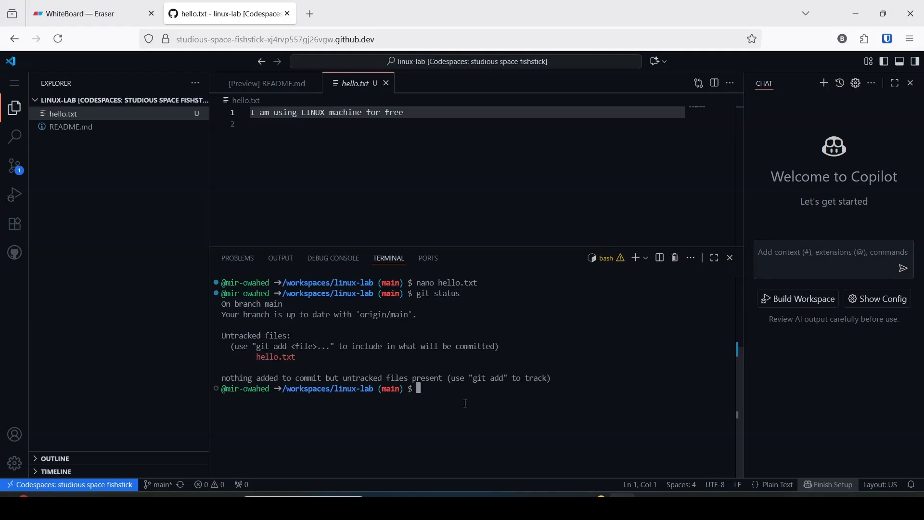
# - Stage the new hello.txt file with git add
pyautogui.write('git add .')
pyautogui.press('Return')
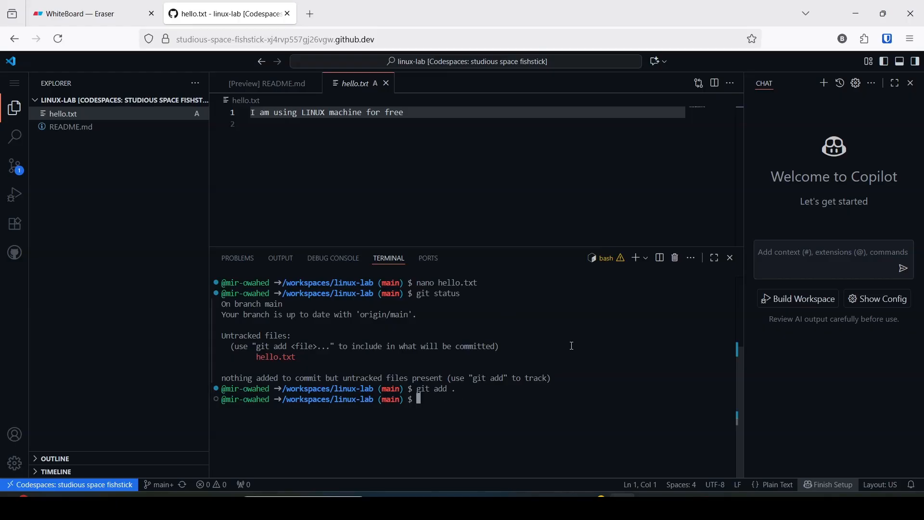
# - Commit the staged hello.txt from the codespace terminal with the message "1st commit"
pyautogui.write('git commit -m "')
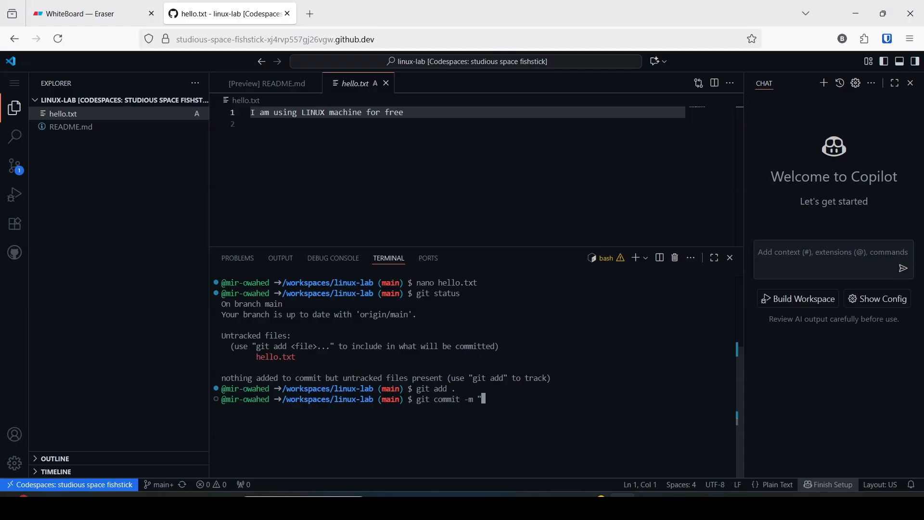
pyautogui.write('1st commit"')
pyautogui.press('Return')
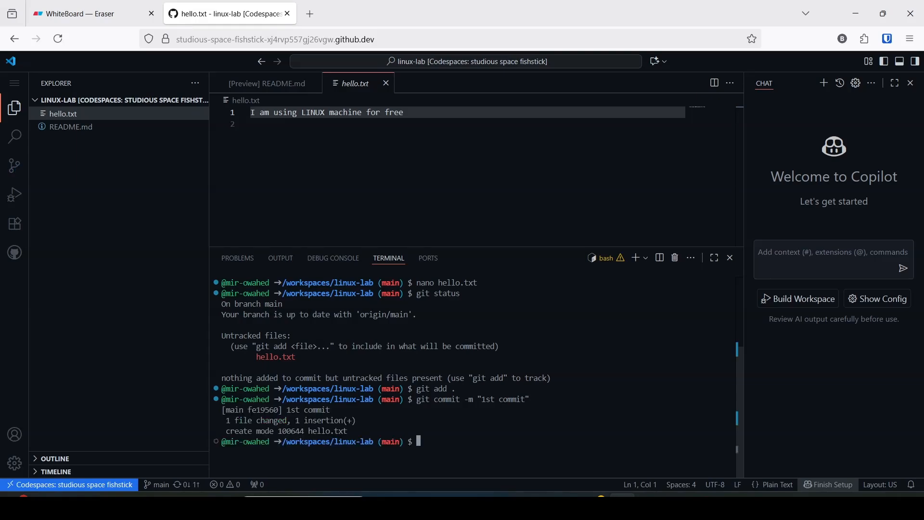
# - Push the new commit to the linux-lab remote repository with git push
pyautogui.write('git push')
pyautogui.press('Return')
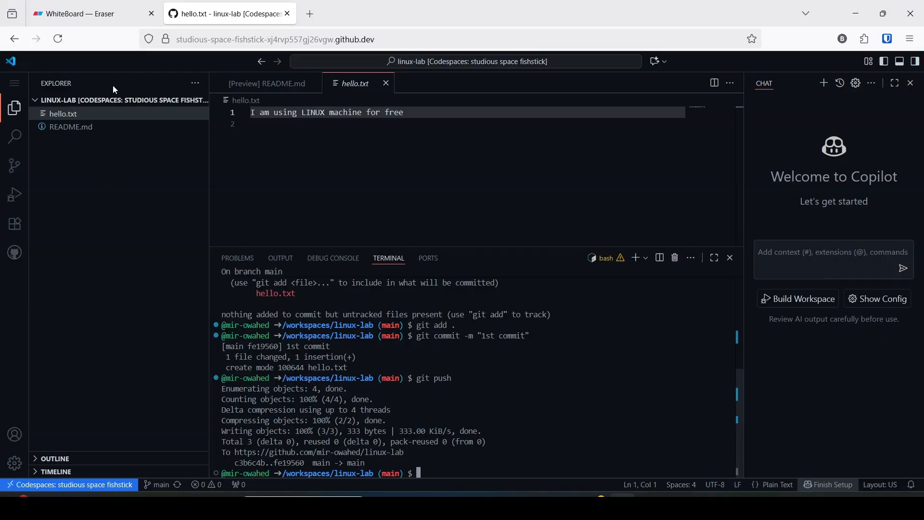
# - Open the linux-lab repository on GitHub in a new browser tab to check for the pushed hello.txt
pyautogui.click(90, 16)
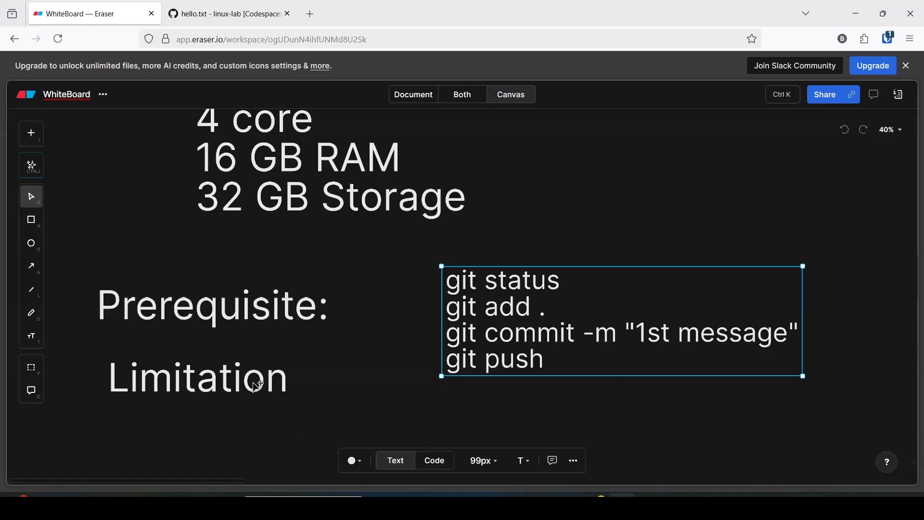
pyautogui.click(224, 14)
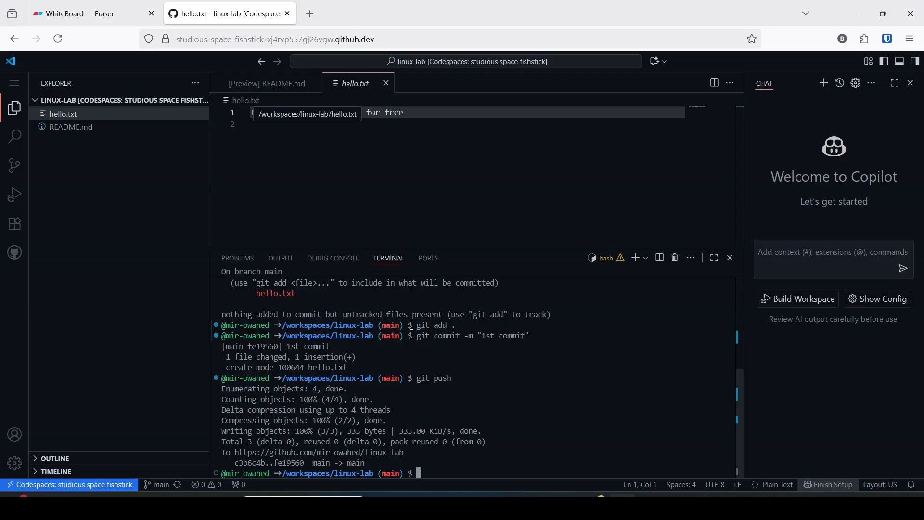
pyautogui.hotkey('ctrl', 't')
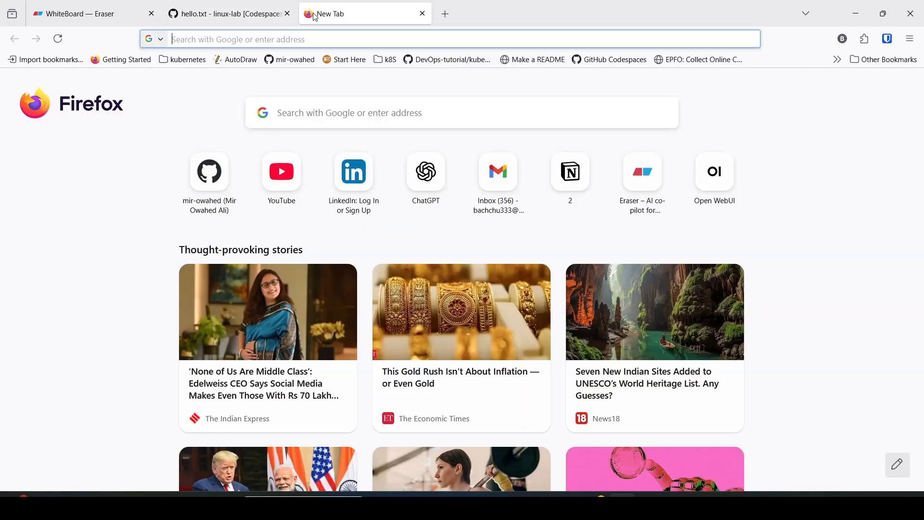
pyautogui.click(225, 202)
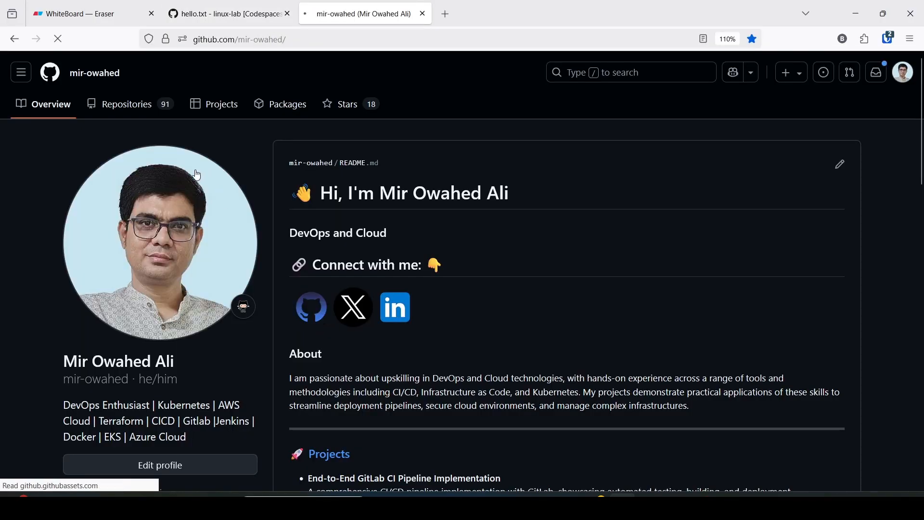
pyautogui.click(141, 113)
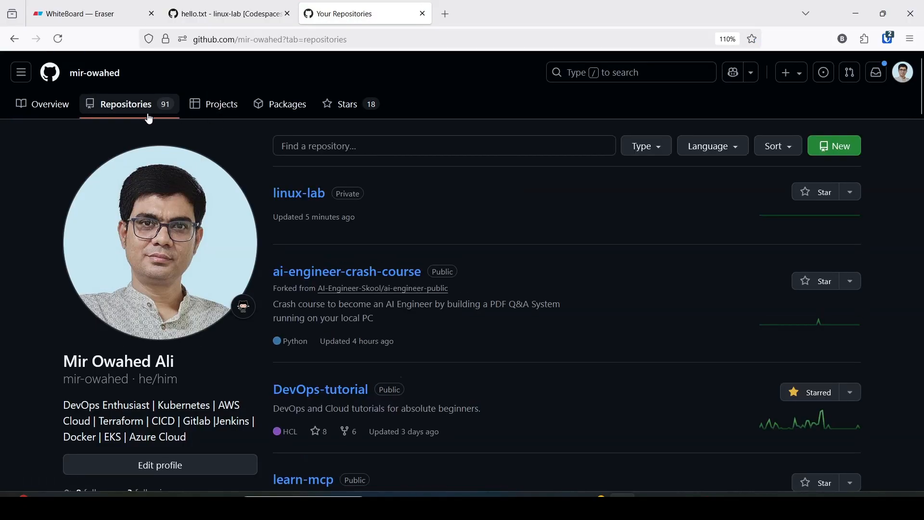
pyautogui.click(288, 200)
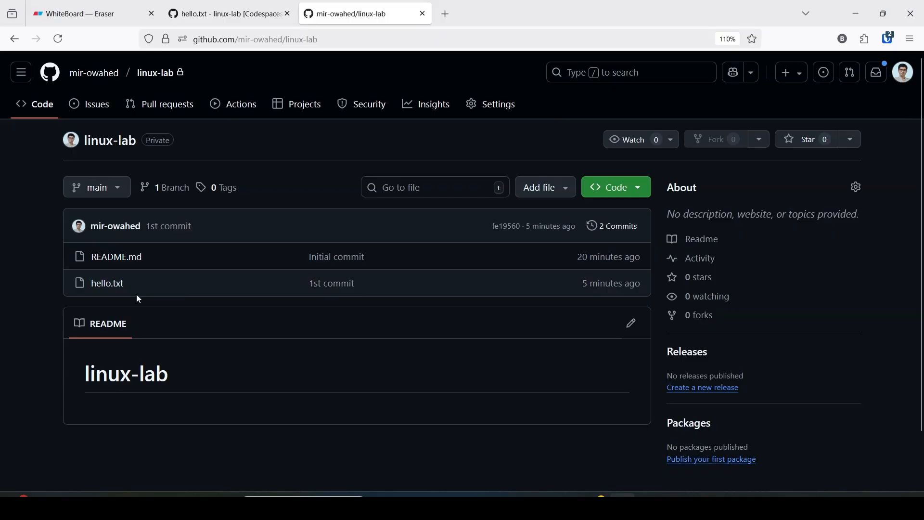
# - Delete the "studious space fishstick" codespace from the linux-lab repository and confirm the deletion
pyautogui.click(638, 195)
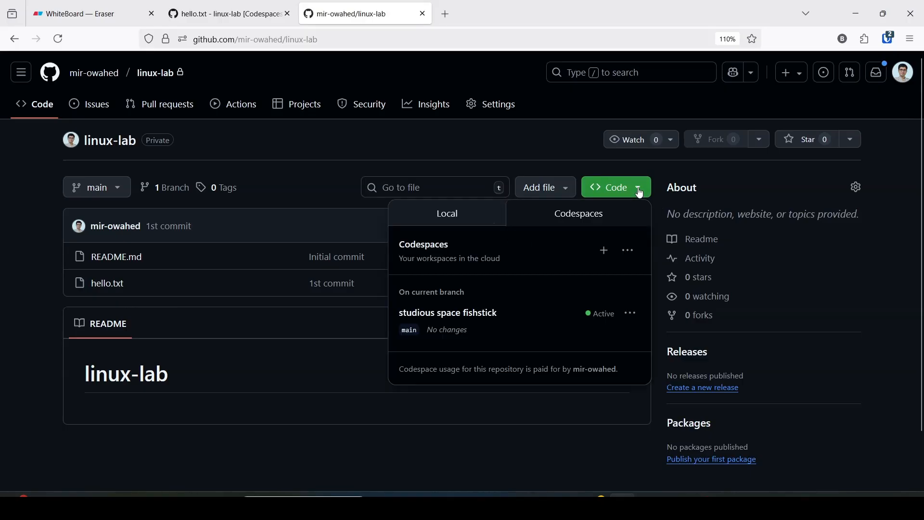
pyautogui.click(633, 316)
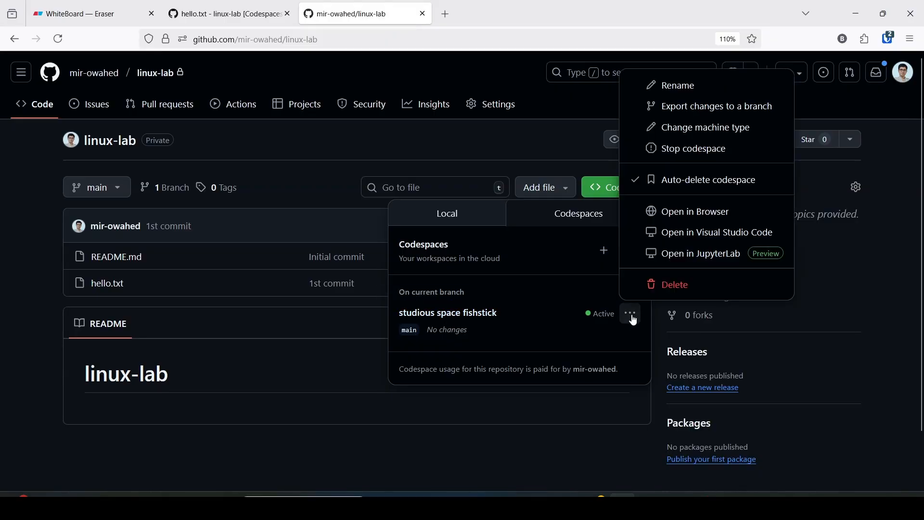
pyautogui.click(671, 283)
pyautogui.click(591, 292)
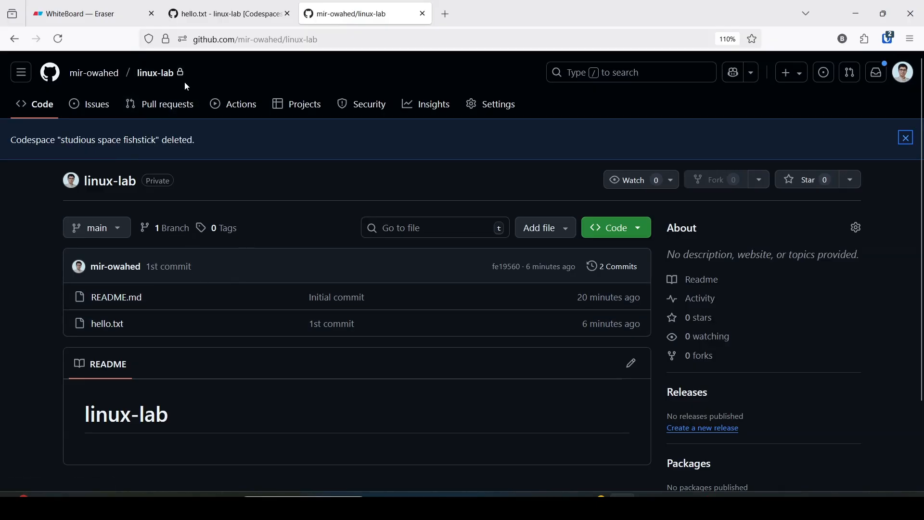
# - Review the machine specifications and prerequisite on the Eraser whiteboard, view the GitHub Codespaces page, and check the deleted codespace's tab
pyautogui.click(82, 13)
pyautogui.scroll(3, 251, 210)
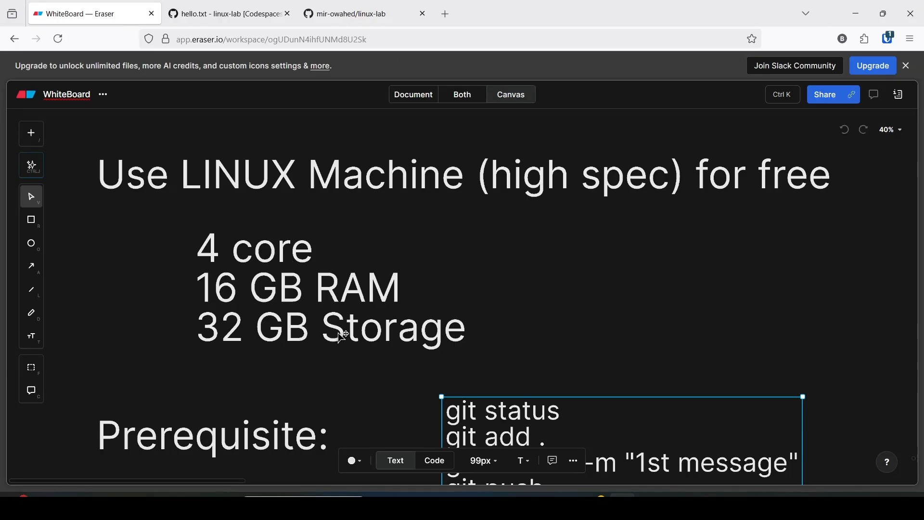
pyautogui.scroll(-1, 342, 336)
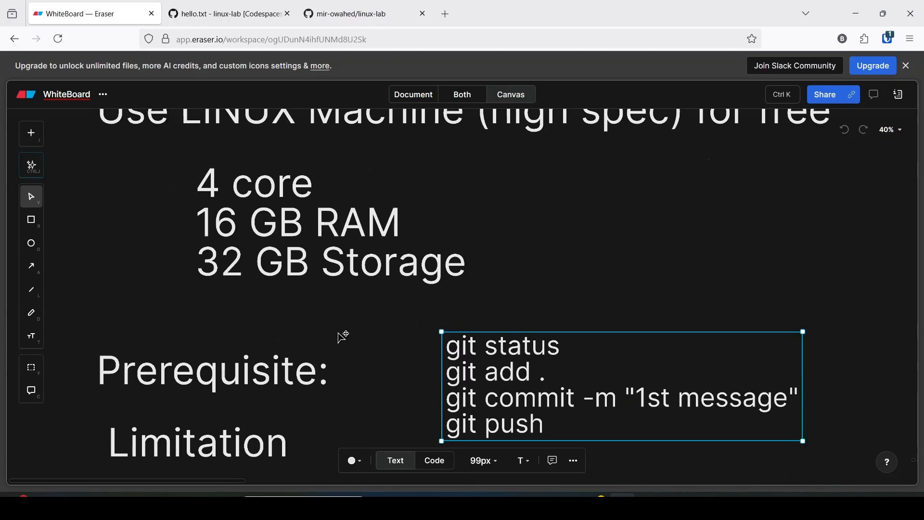
pyautogui.click(243, 383)
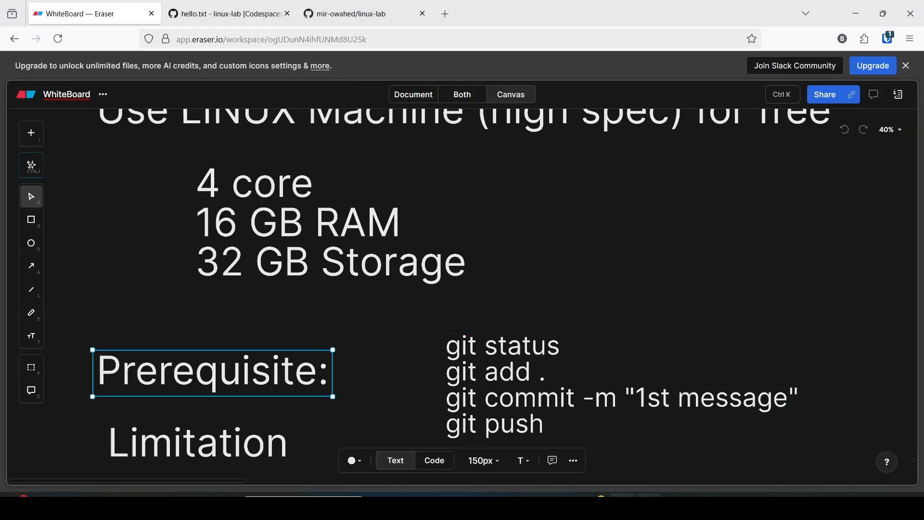
pyautogui.click(675, 505)
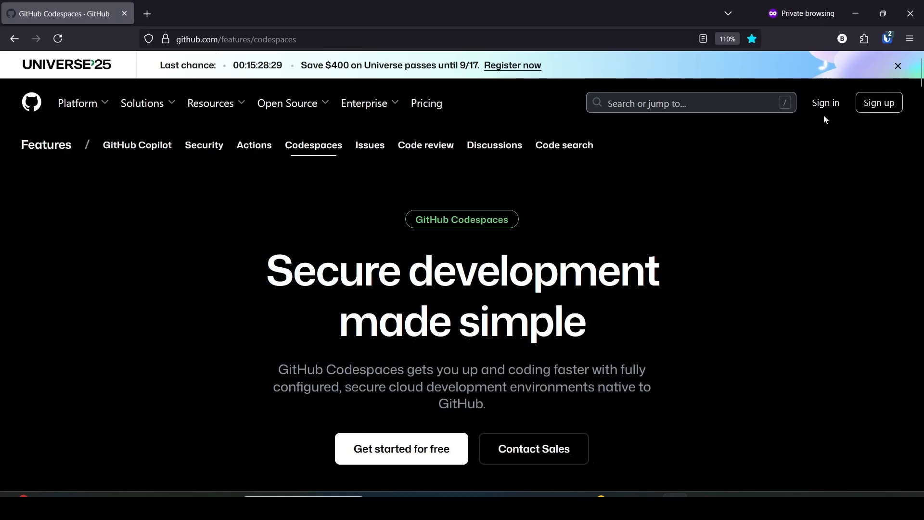
pyautogui.click(852, 16)
pyautogui.click(235, 16)
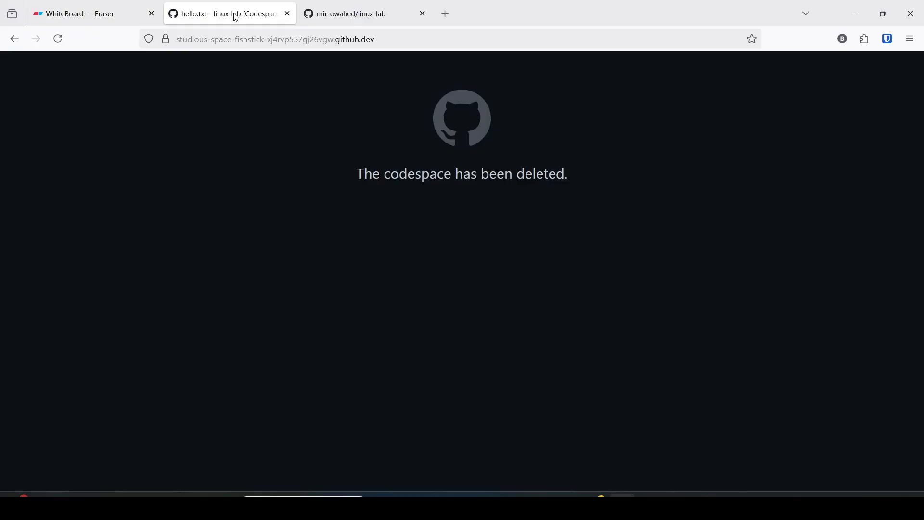
# - Set up a new codespace with options for the linux-lab repository and choose the 4-core machine type with 16GB RAM and 32GB storage
pyautogui.click(337, 9)
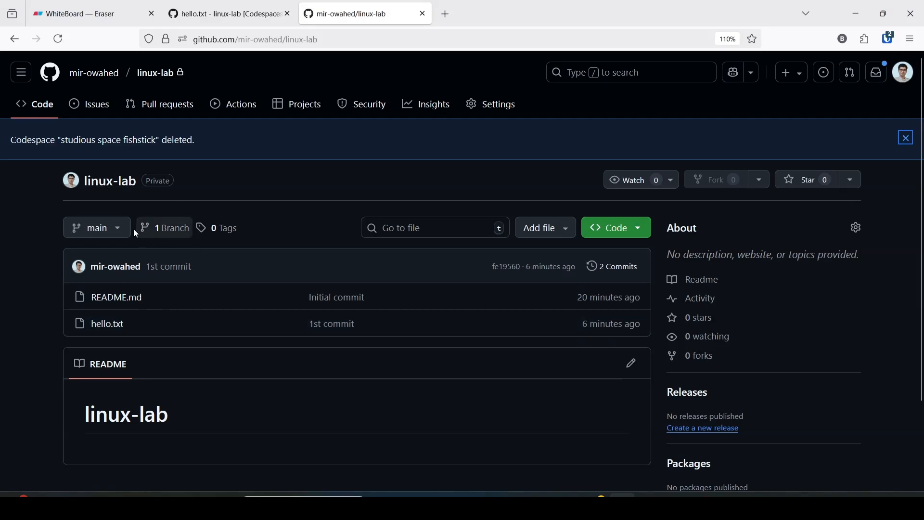
pyautogui.click(633, 230)
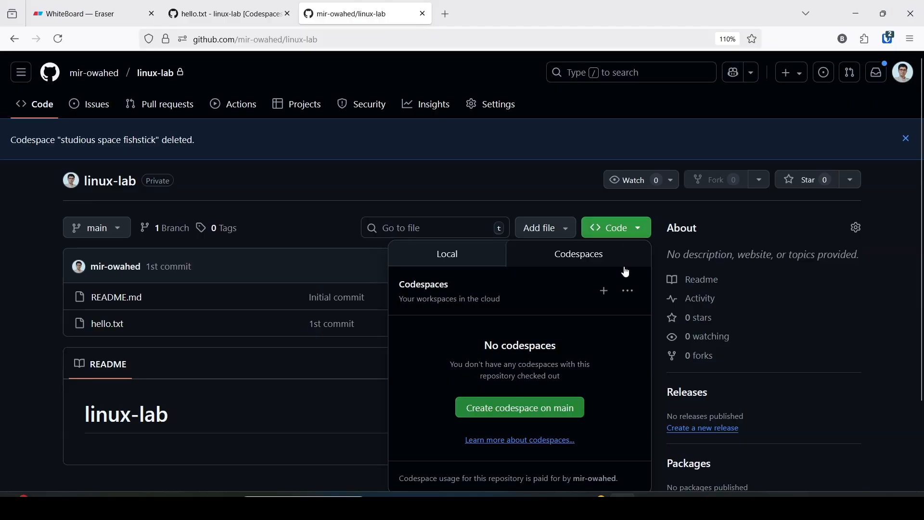
pyautogui.click(630, 292)
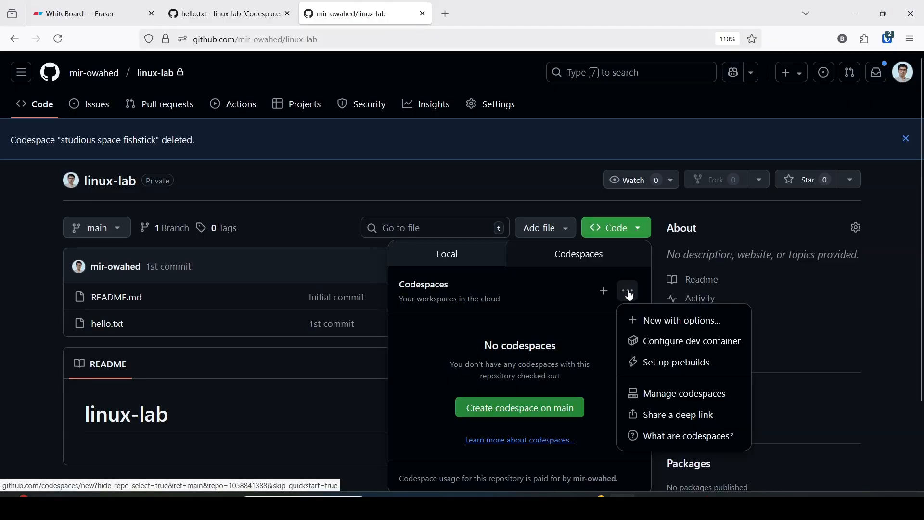
pyautogui.click(673, 330)
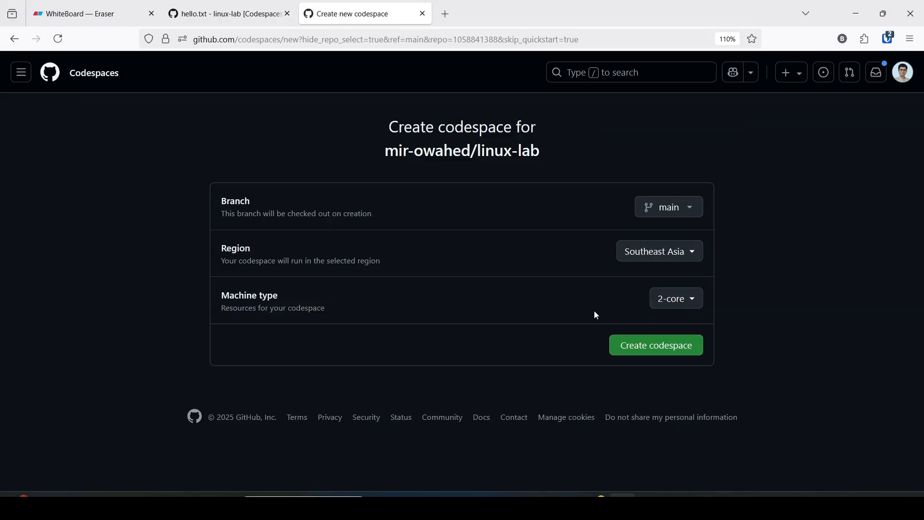
pyautogui.click(680, 301)
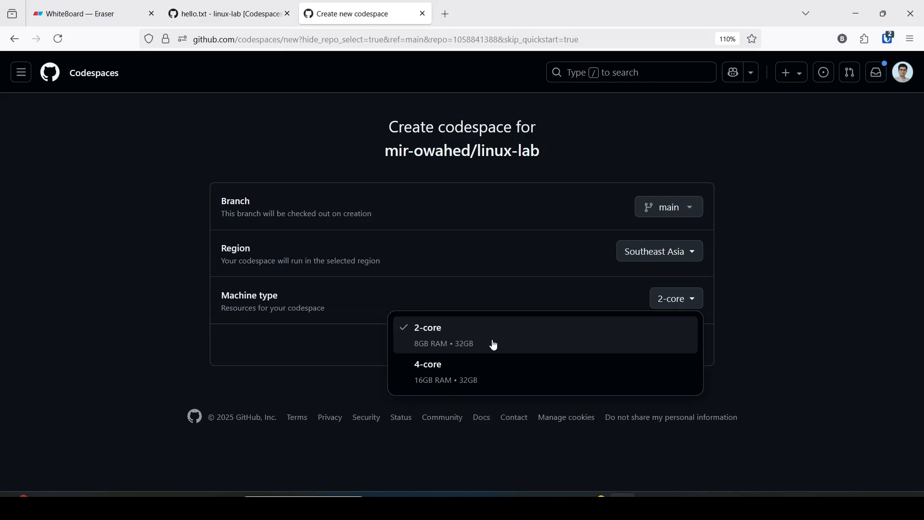
pyautogui.click(441, 371)
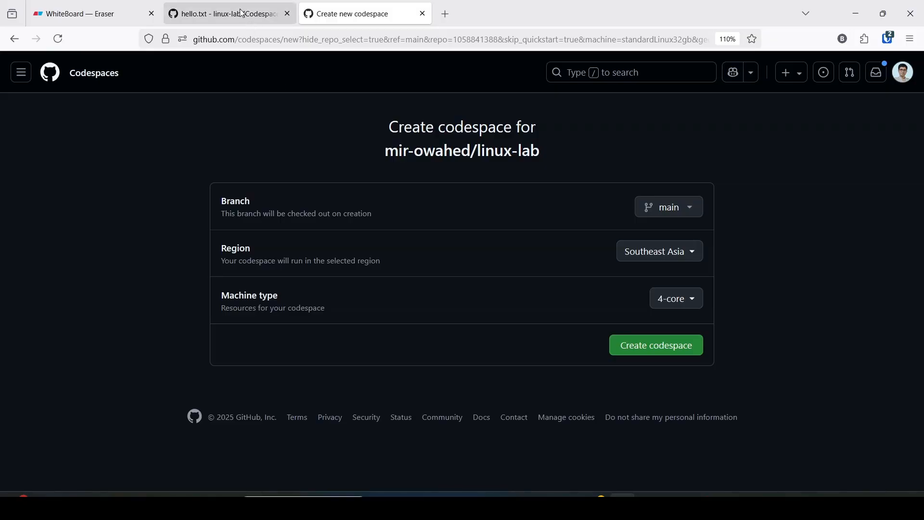
# - Compare the deleted codespace's tab and the new codespace form, and review the title and machine specifications on the Eraser whiteboard
pyautogui.click(222, 11)
pyautogui.click(119, 5)
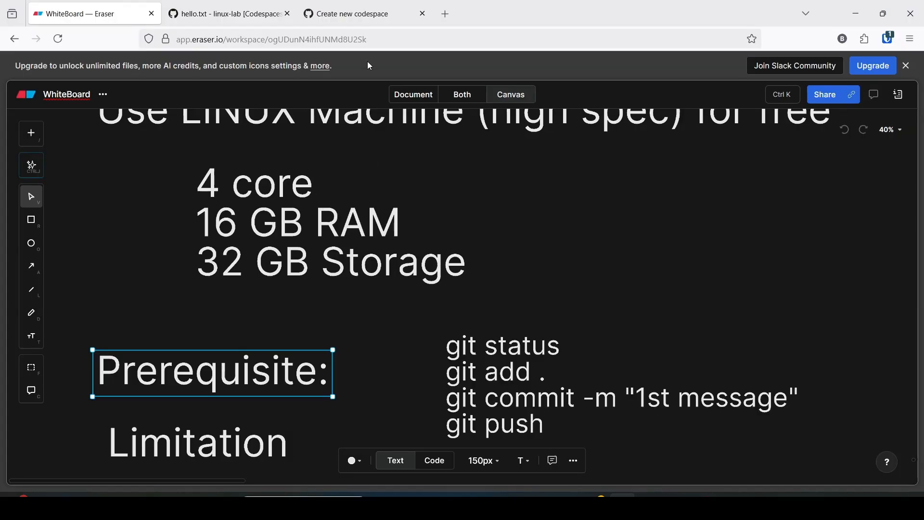
pyautogui.click(359, 11)
pyautogui.click(255, 13)
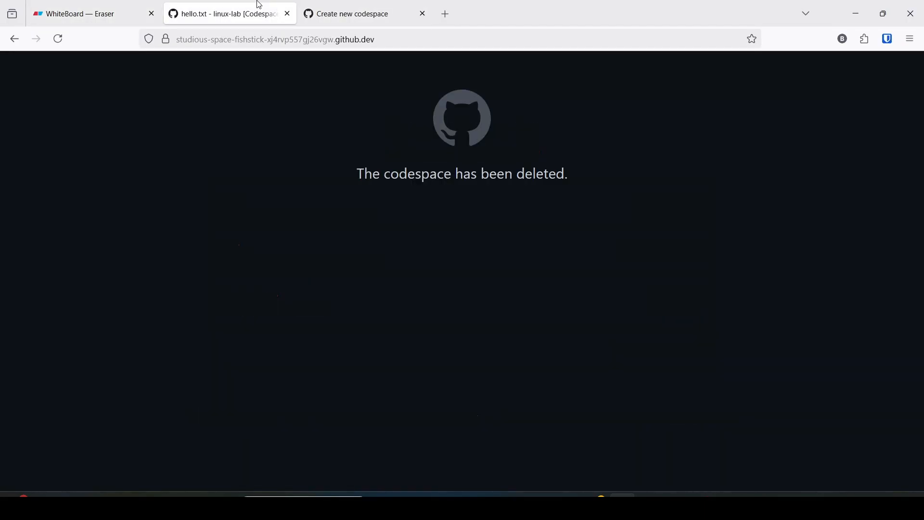
pyautogui.click(353, 7)
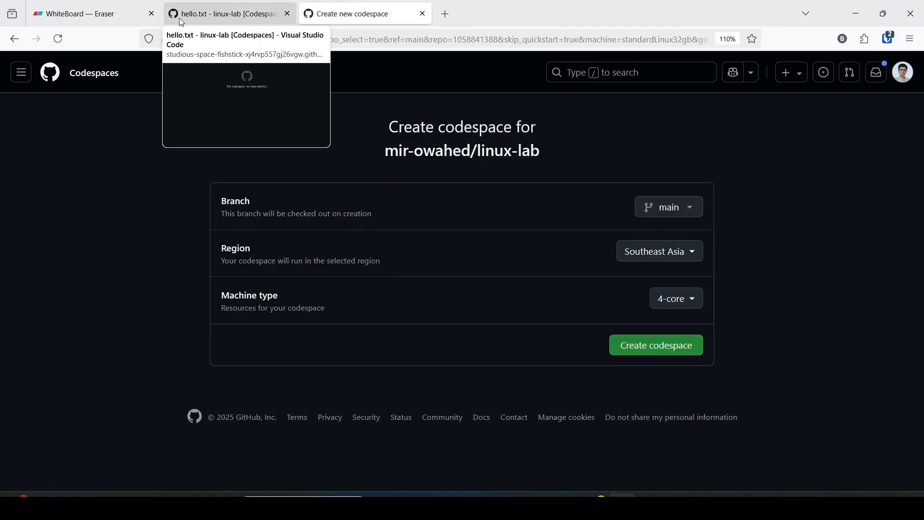
pyautogui.click(79, 13)
pyautogui.scroll(2, 310, 231)
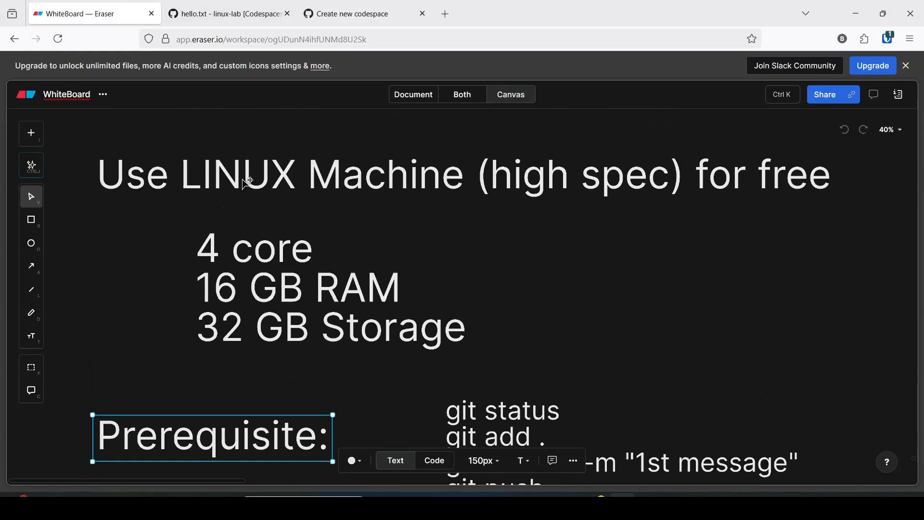
pyautogui.click(466, 186)
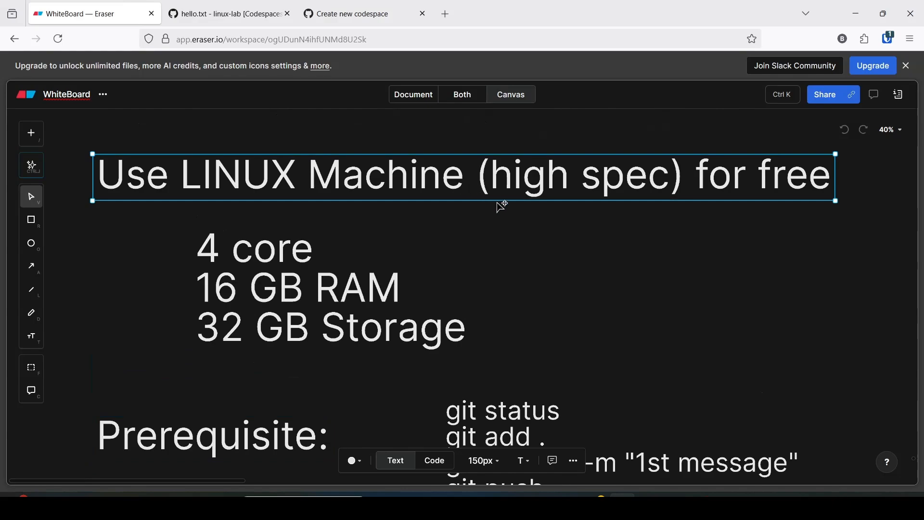